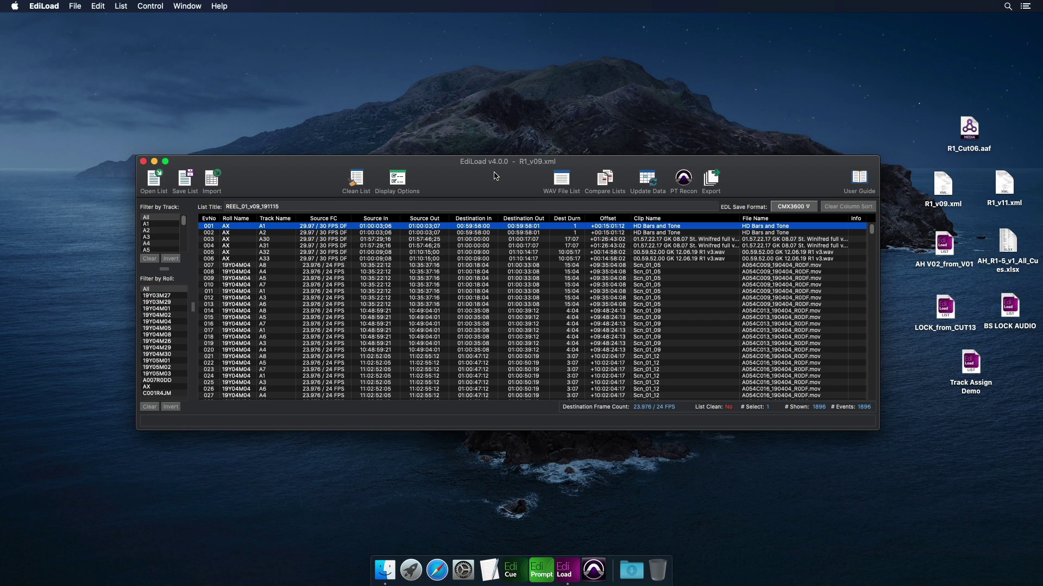
- Close the loaded R1_v09.xml edit list with Cmd+W
{"action": "key", "text": "super+w"}
- Load R1_Cut06.aaf and set its clip data import to Video Tracks
{"action": "left_click_drag", "start_coordinate": [974, 138], "coordinate": [657, 265]}
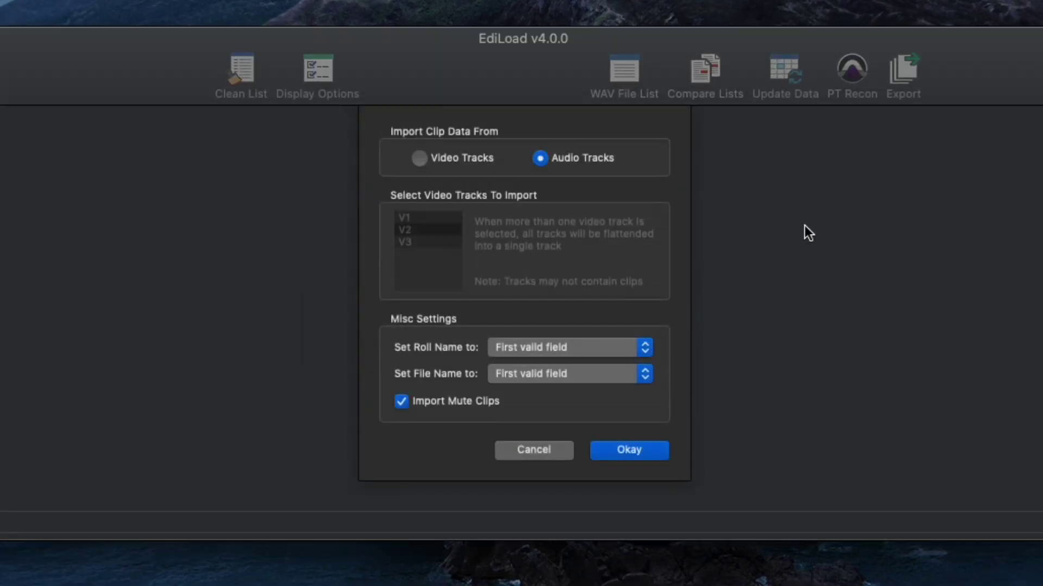
{"action": "left_click", "coordinate": [469, 153]}
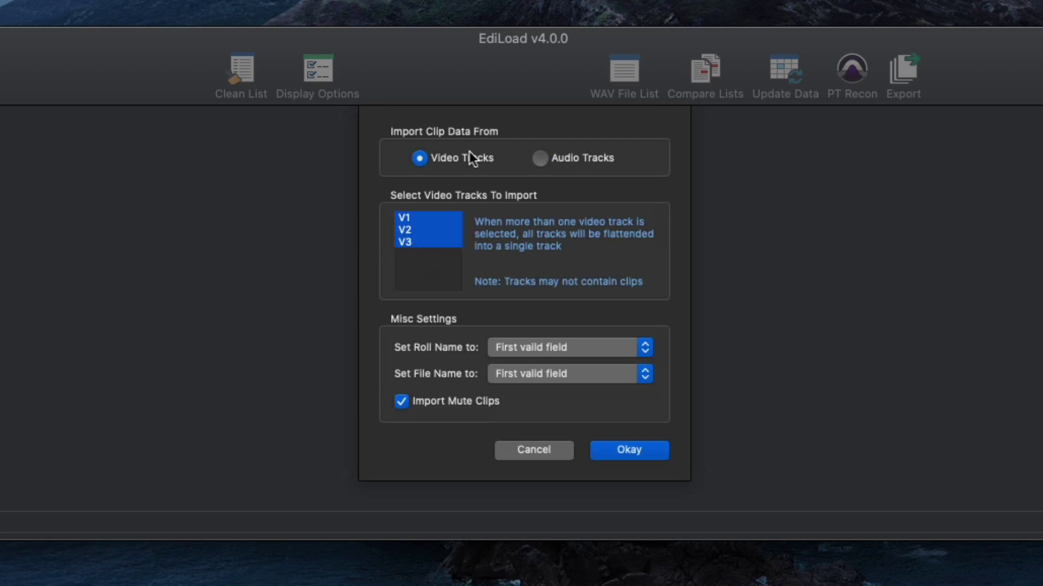
{"action": "left_click", "coordinate": [575, 155]}
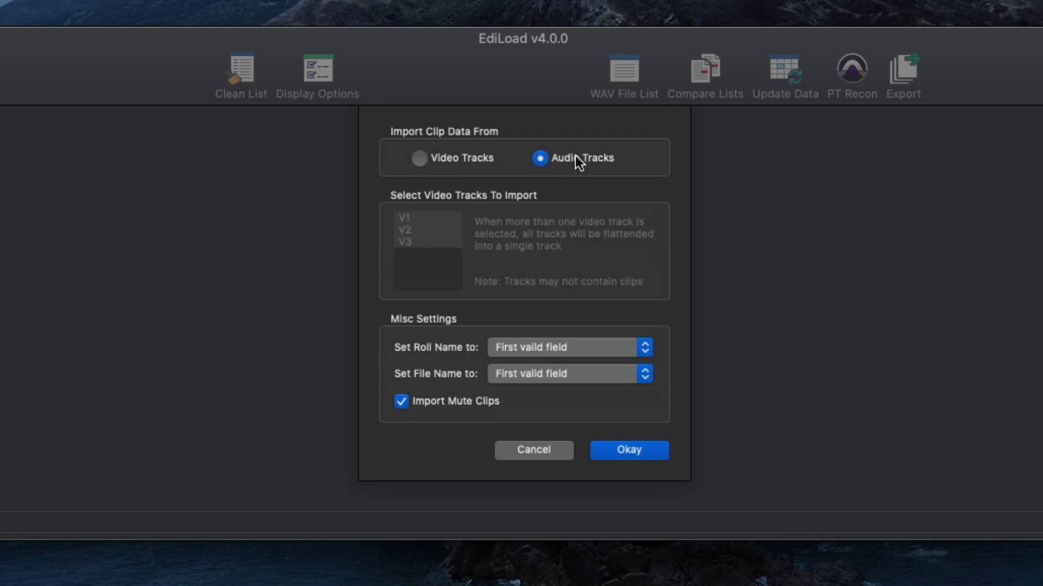
{"action": "left_click", "coordinate": [478, 166]}
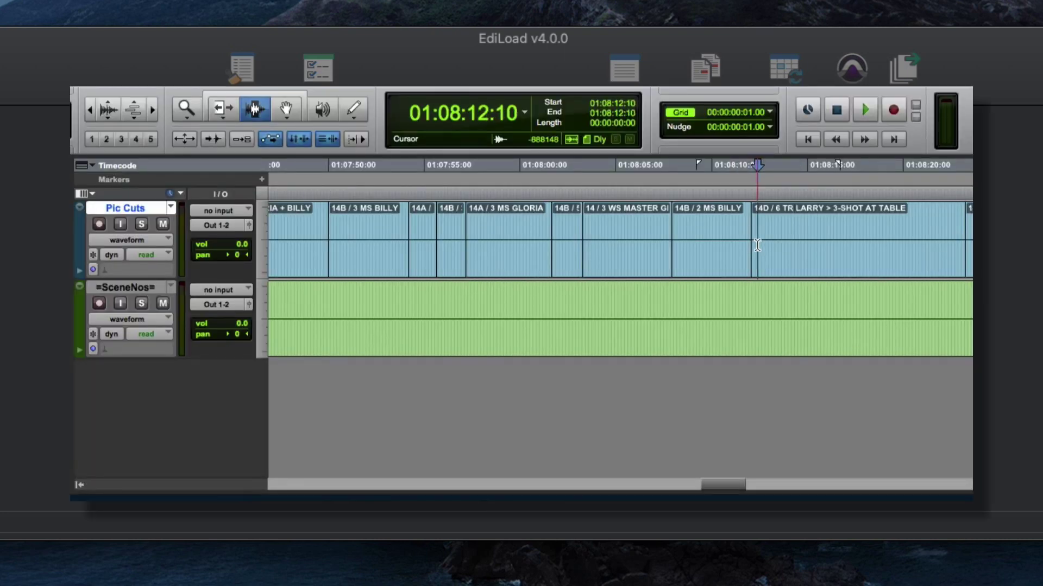
- Select the 14D / 6 TR LARRY and scene 14 clips, then zoom in on Conf_V1 track A1
{"action": "double_click", "coordinate": [755, 245]}
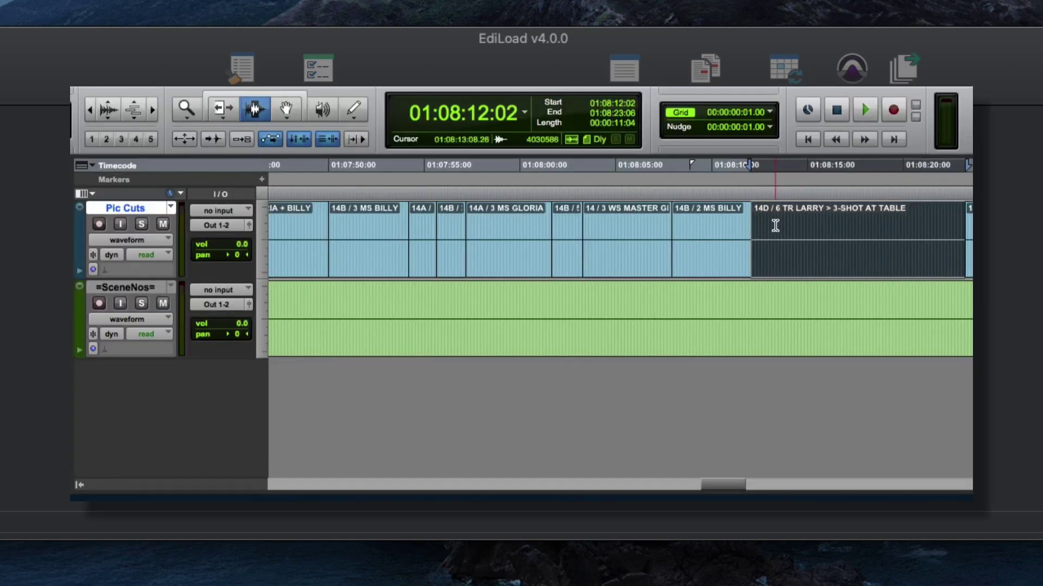
{"action": "double_click", "coordinate": [907, 312]}
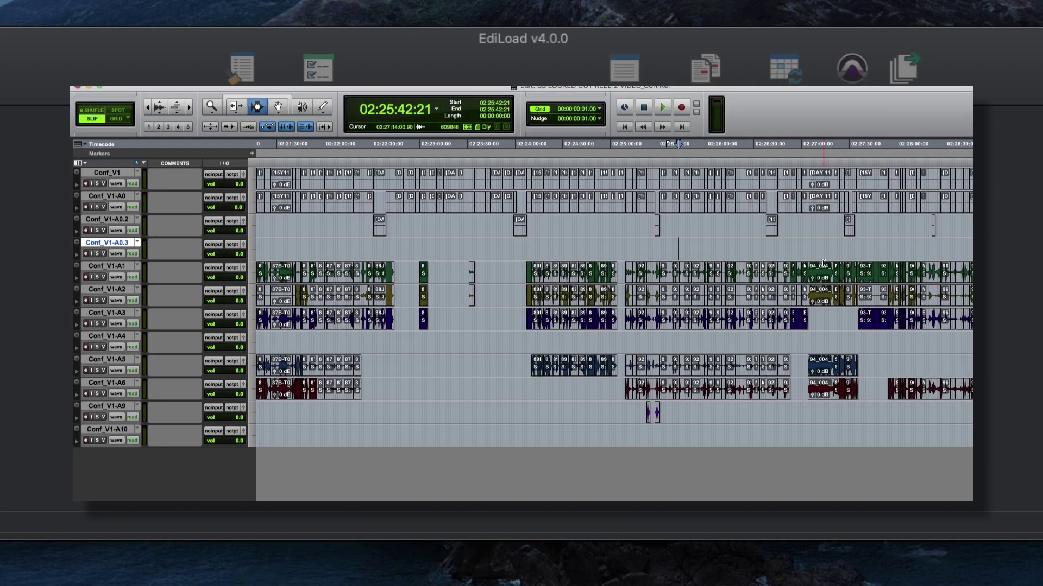
{"action": "left_click", "coordinate": [822, 262]}
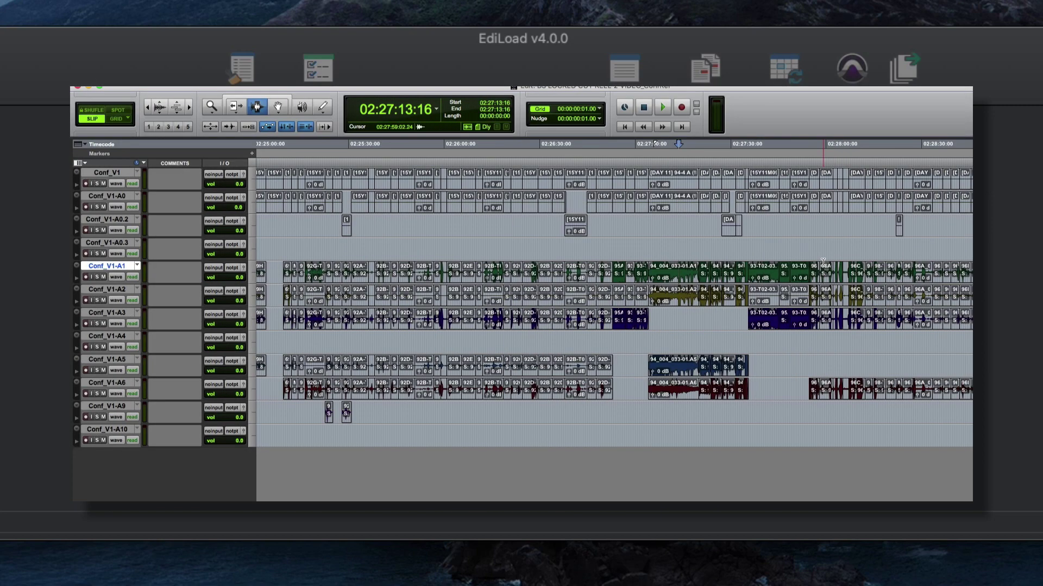
{"action": "key", "text": "super+bracketright"}
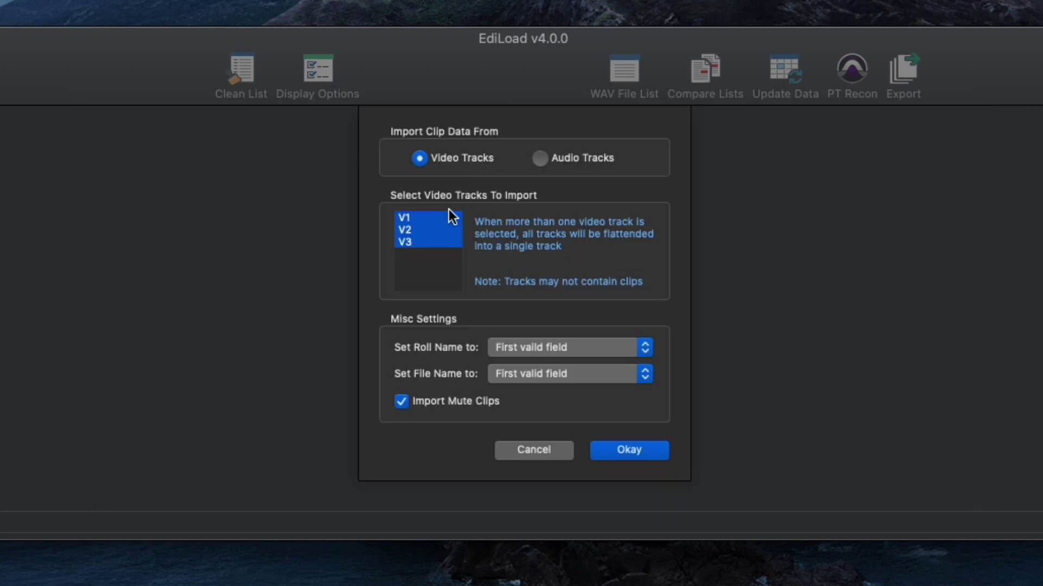
- Reselect video tracks V1–V3, then switch the clip data source to Audio Tracks
{"action": "left_click", "coordinate": [447, 219]}
{"action": "left_click", "coordinate": [440, 243], "text": "shift"}
{"action": "left_click", "coordinate": [599, 156]}
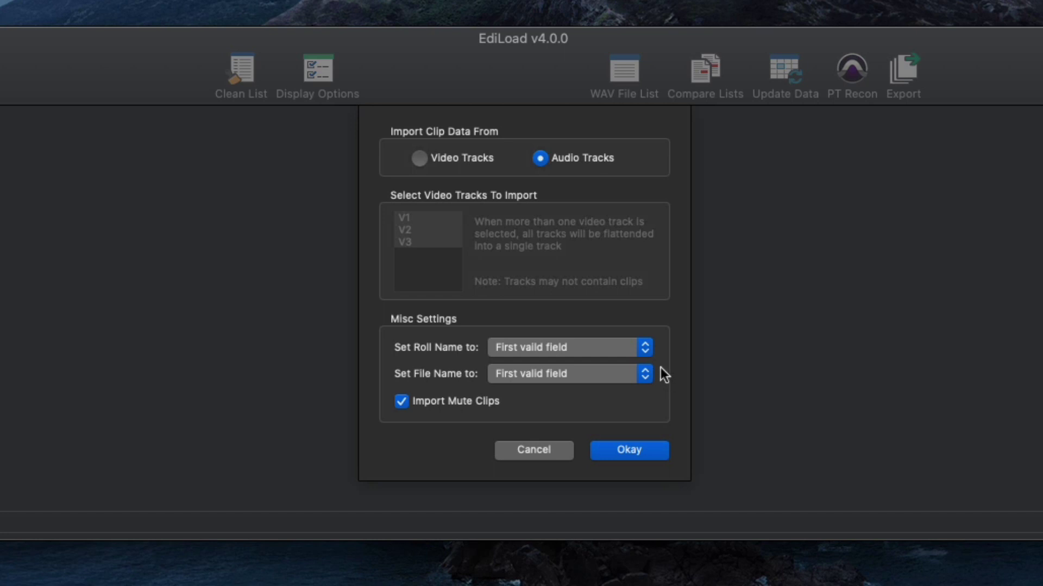
- Keep First valid field for both roll and file names and import the AAF
{"action": "left_click", "coordinate": [638, 348]}
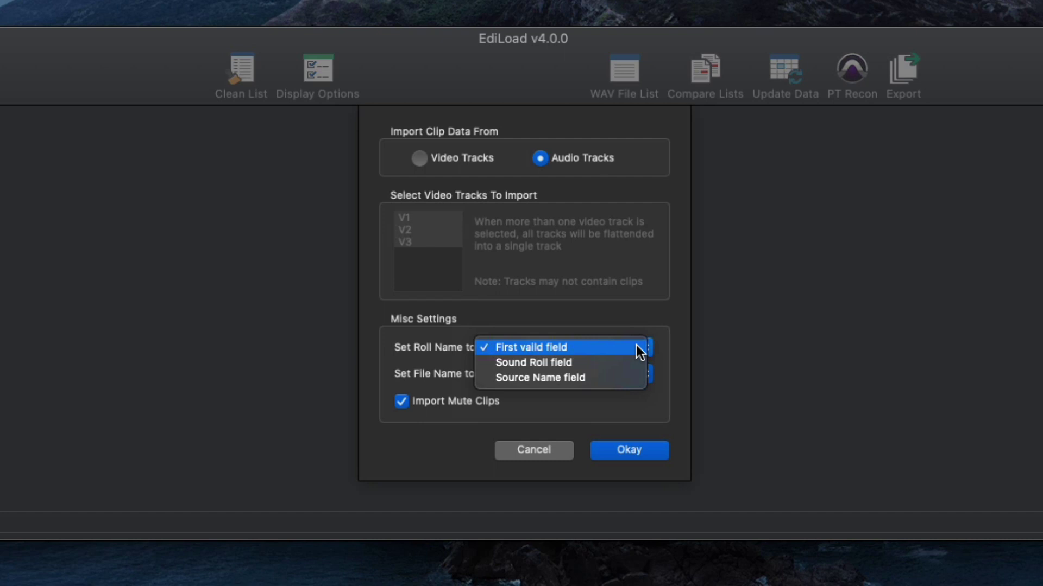
{"action": "left_click", "coordinate": [636, 347]}
{"action": "left_click", "coordinate": [638, 373]}
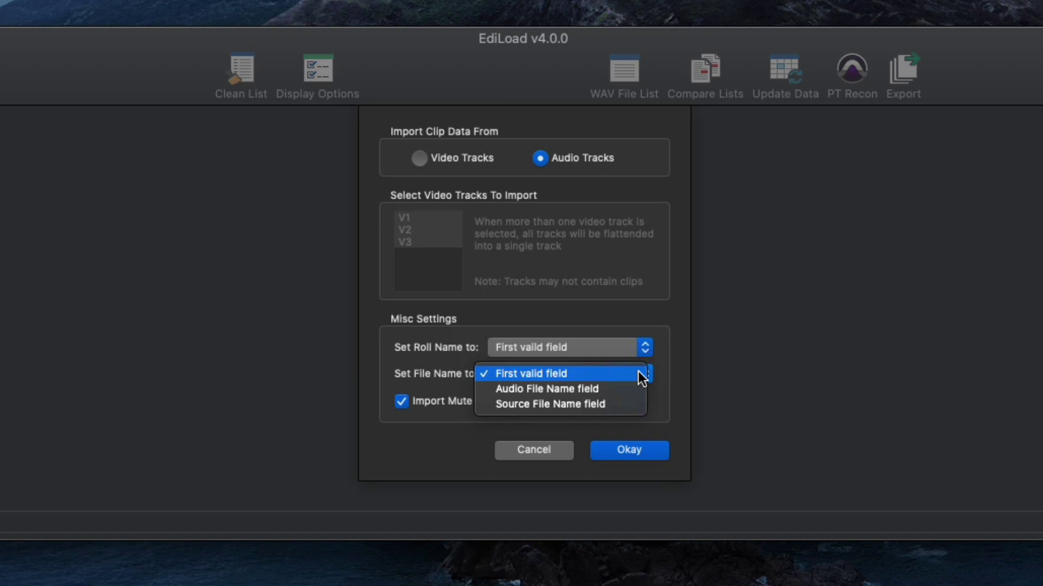
{"action": "left_click", "coordinate": [642, 378]}
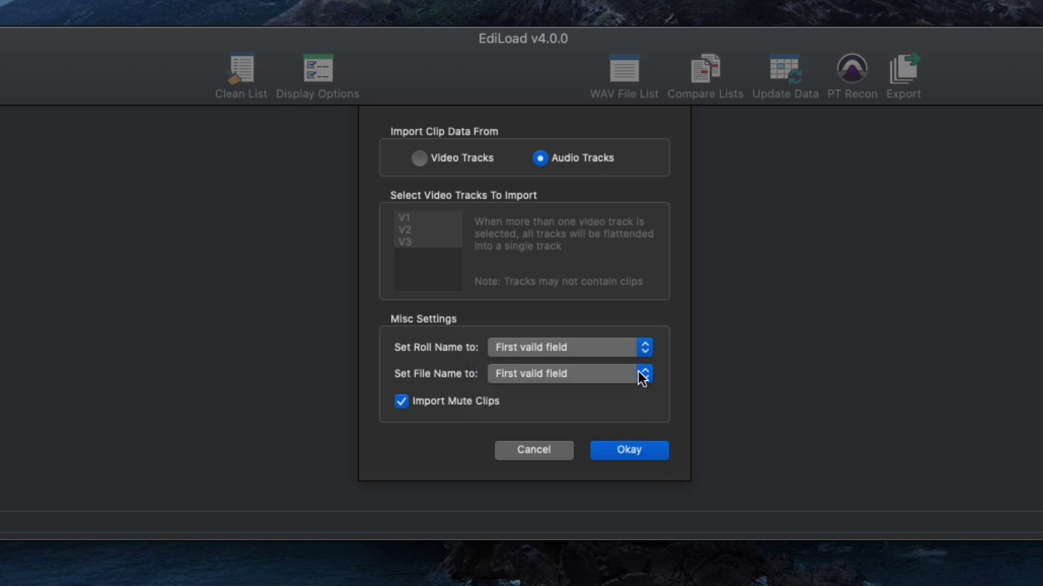
{"action": "left_click", "coordinate": [630, 451]}
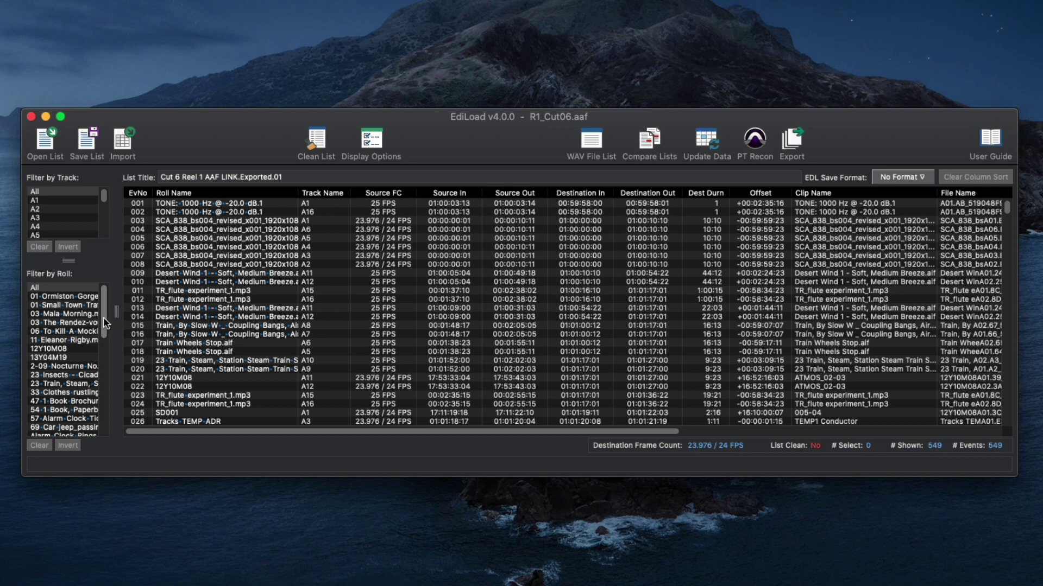
- Keep rolls SD001–SD044, 12Y10M08 and 13Y04M19 by inverting the filter and deleting the rest
{"action": "left_click_drag", "start_coordinate": [107, 321], "coordinate": [107, 408]}
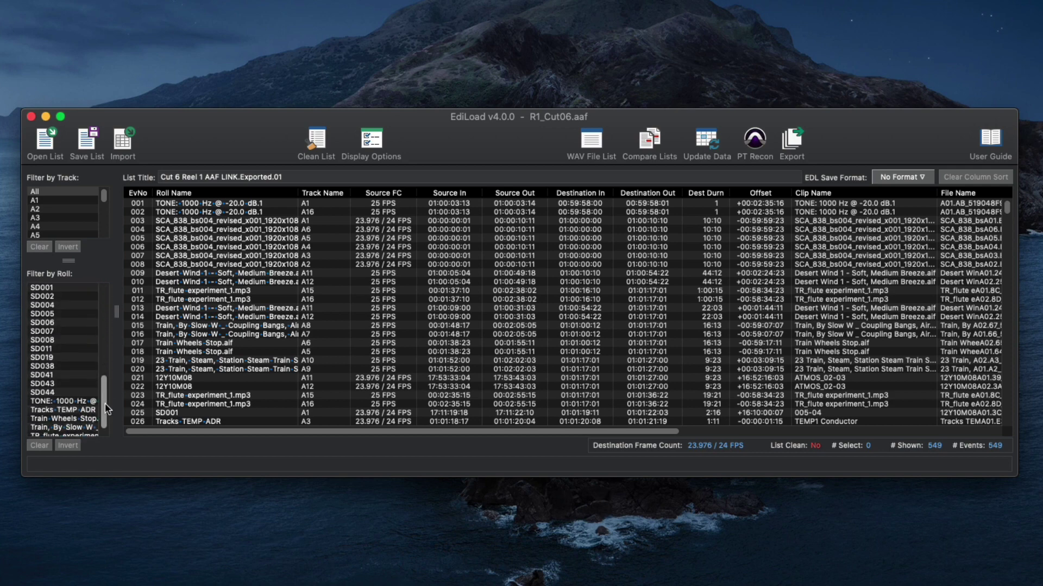
{"action": "left_click", "coordinate": [64, 392]}
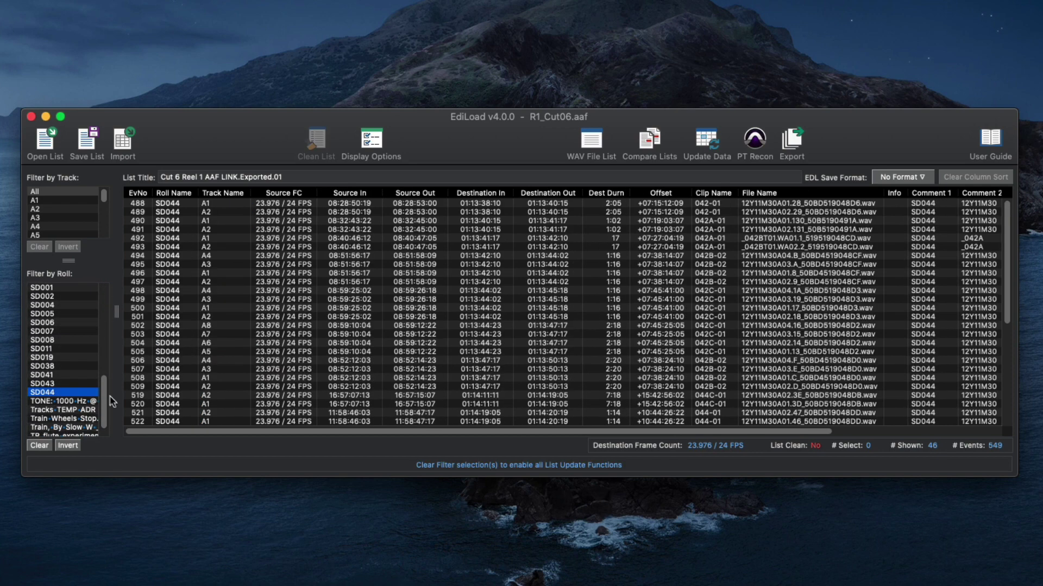
{"action": "left_click_drag", "start_coordinate": [107, 405], "coordinate": [107, 380]}
{"action": "left_click", "coordinate": [57, 358], "text": "shift"}
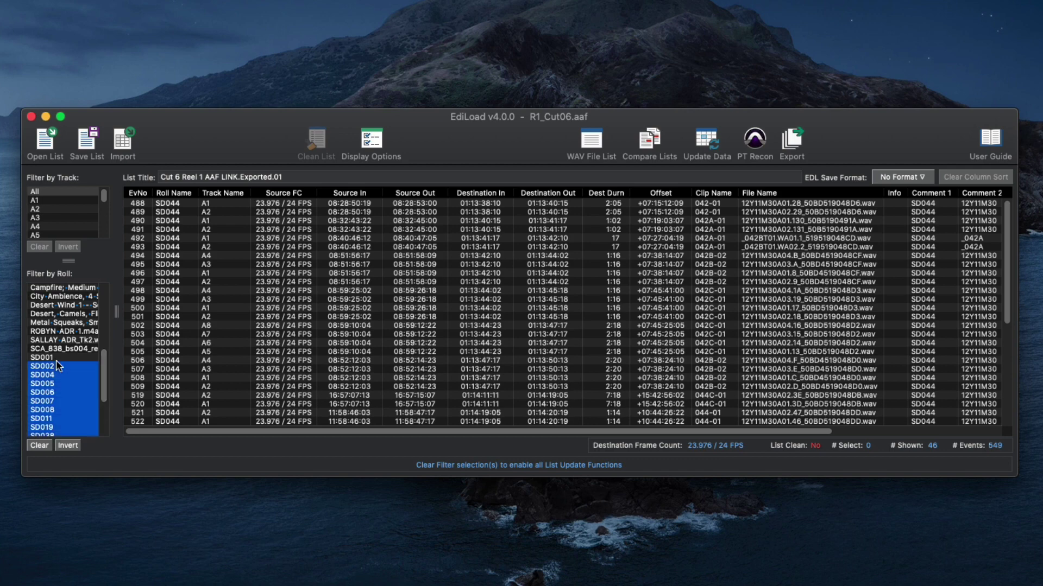
{"action": "scroll", "coordinate": [58, 357], "scroll_direction": "up", "scroll_amount": 10}
{"action": "left_click", "coordinate": [58, 356], "text": "super"}
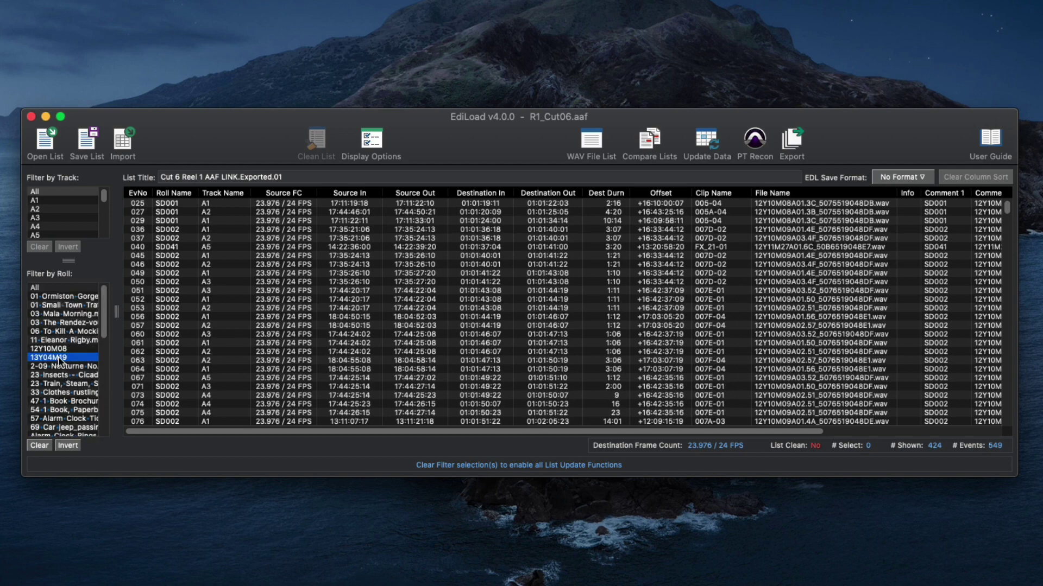
{"action": "left_click", "coordinate": [56, 348], "text": "super"}
{"action": "left_click", "coordinate": [68, 445]}
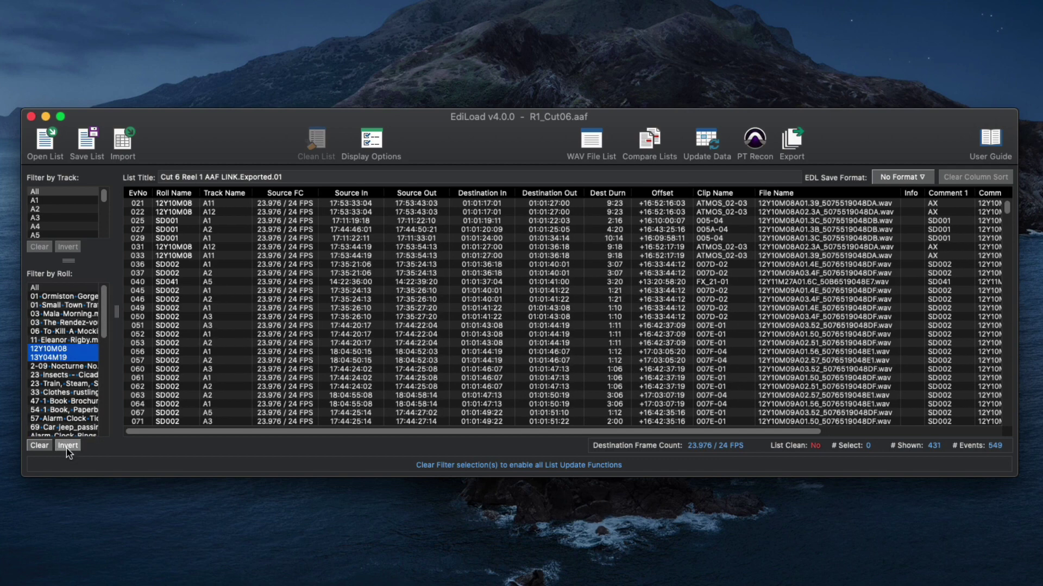
{"action": "key", "text": "BackSpace"}
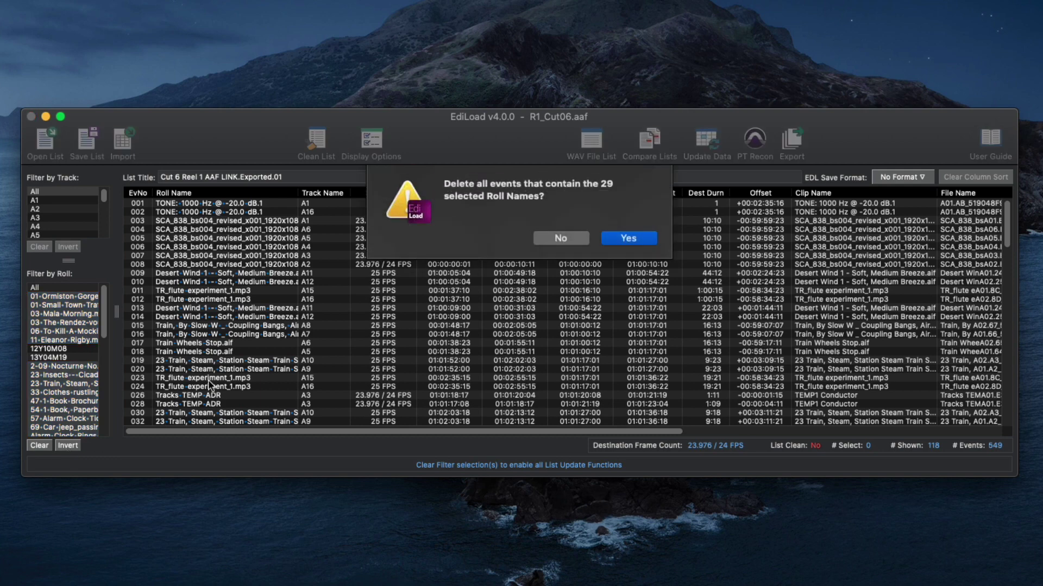
{"action": "left_click", "coordinate": [619, 238]}
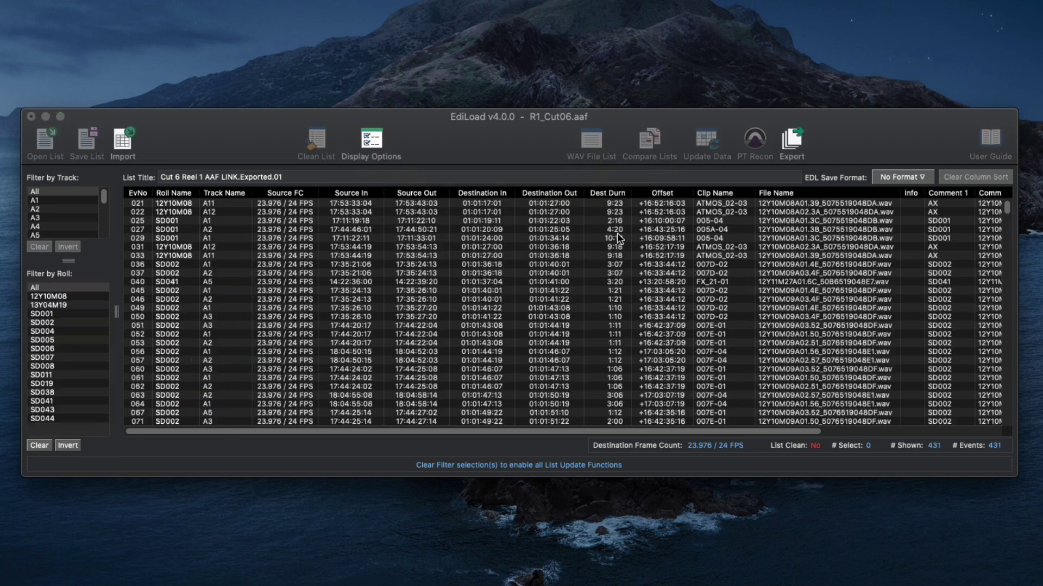
{"action": "left_click", "coordinate": [663, 167]}
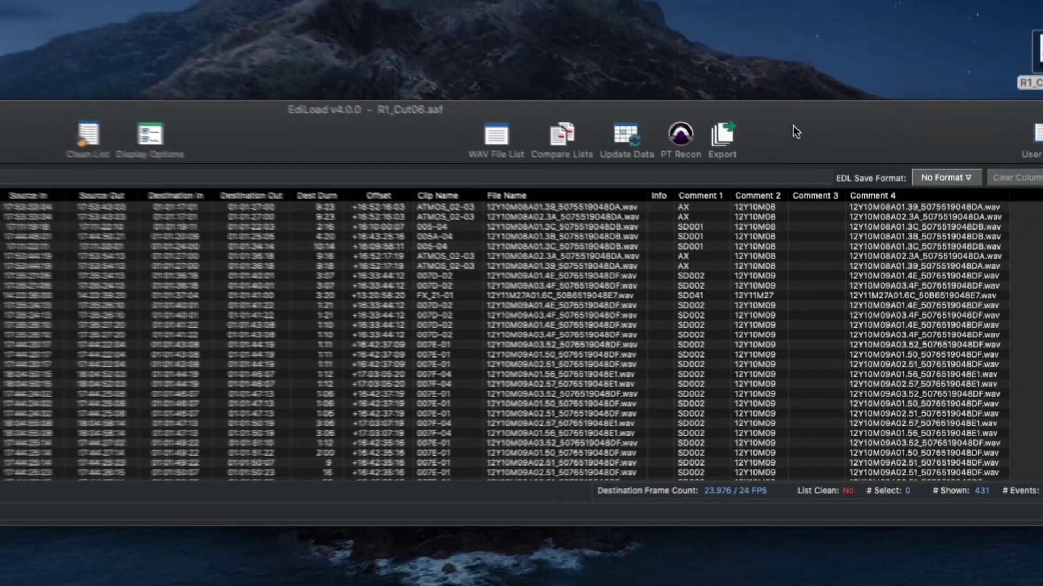
- Transfer Comment Column 2 into the Roll Name column for all events
{"action": "key", "text": "super+t"}
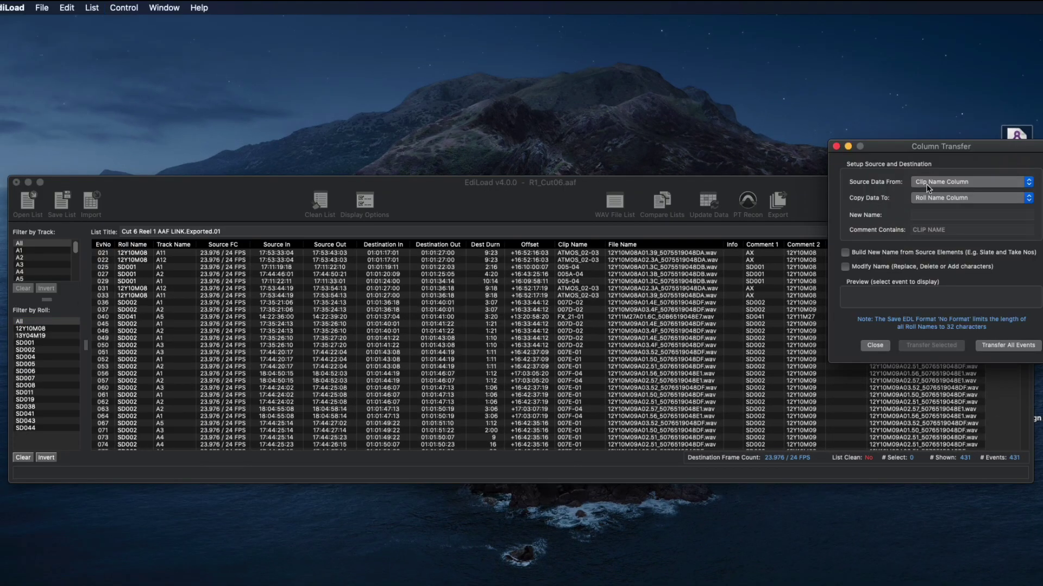
{"action": "left_click", "coordinate": [927, 183]}
{"action": "left_click", "coordinate": [936, 235]}
{"action": "left_click", "coordinate": [932, 198]}
{"action": "left_click", "coordinate": [932, 198]}
{"action": "left_click", "coordinate": [990, 347]}
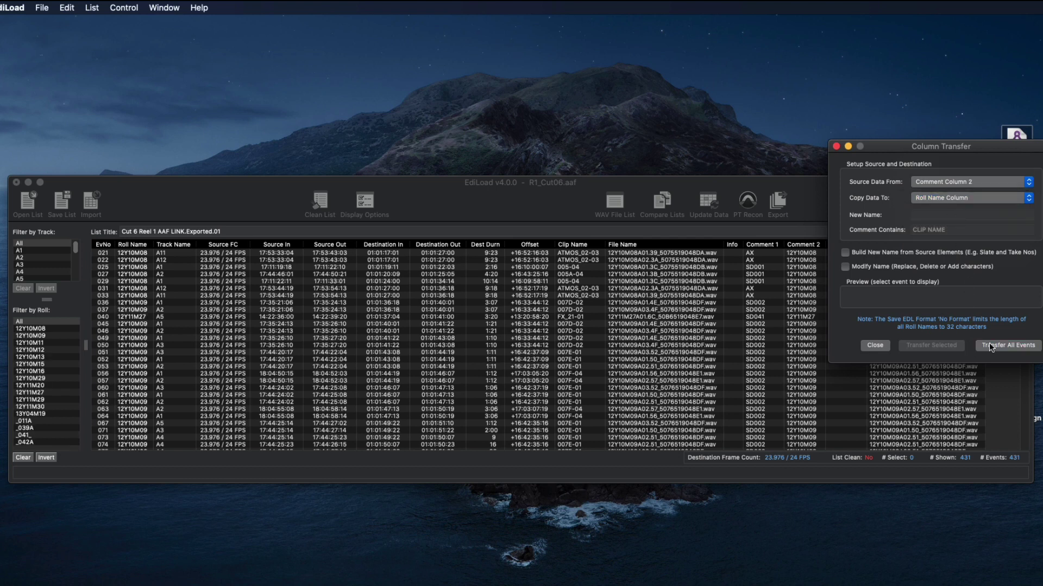
{"action": "left_click", "coordinate": [837, 147]}
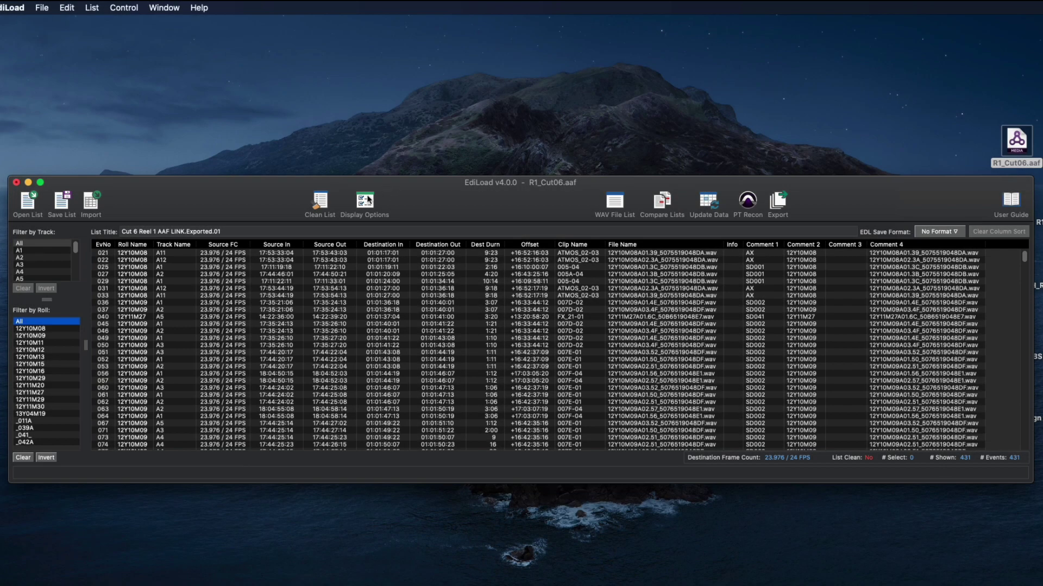
{"action": "left_click", "coordinate": [367, 200]}
{"action": "mouse_move", "coordinate": [380, 216]}
{"action": "left_click", "coordinate": [468, 217]}
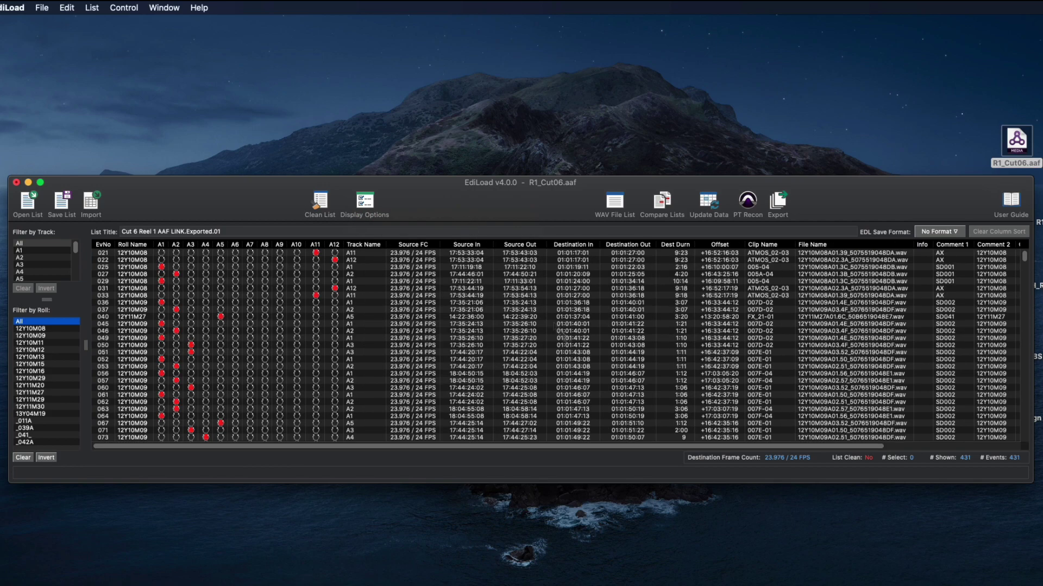
{"action": "scroll", "coordinate": [672, 443], "scroll_direction": "right", "scroll_amount": 5}
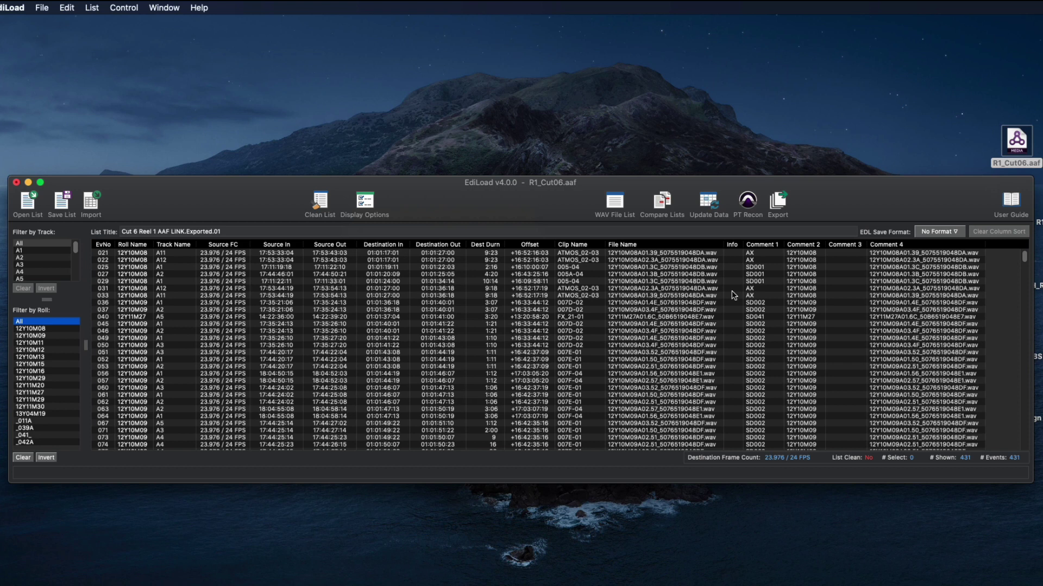
- Close the list without saving and create a new Compare project named Demo
{"action": "key", "text": "super+w"}
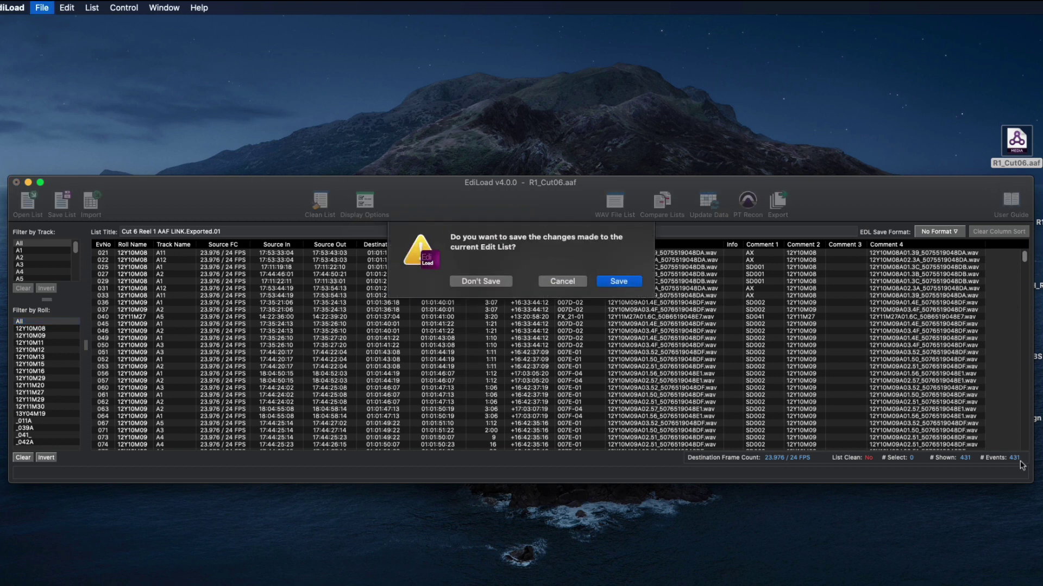
{"action": "key", "text": "super+d"}
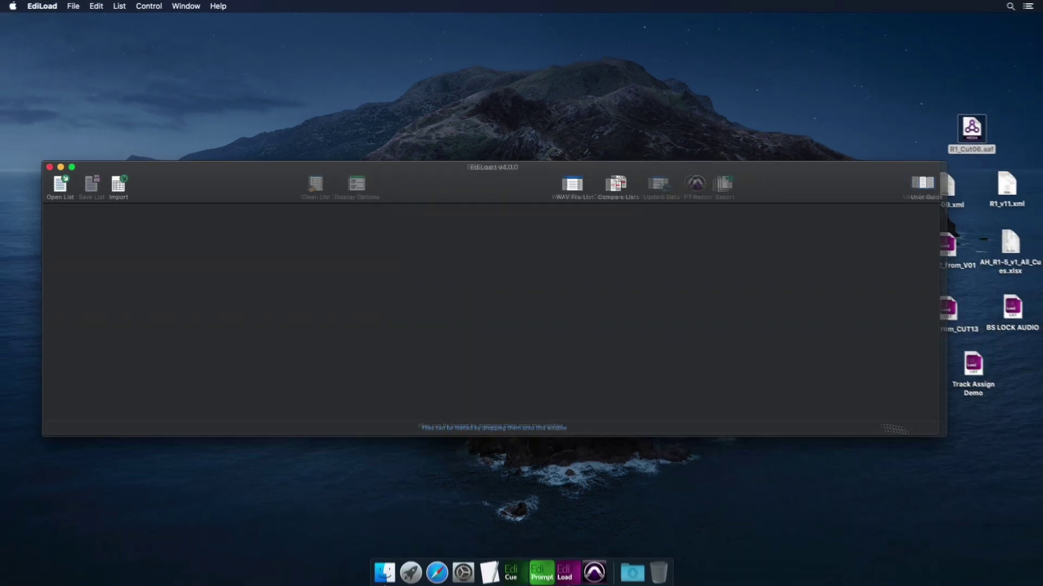
{"action": "left_click", "coordinate": [549, 185]}
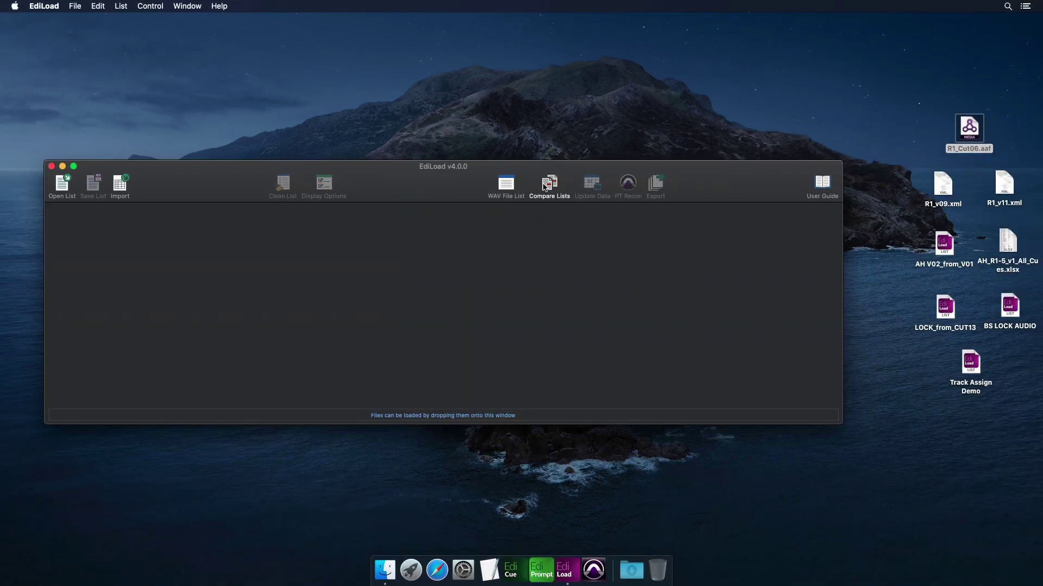
{"action": "left_click_drag", "start_coordinate": [108, 163], "coordinate": [311, 157]}
{"action": "left_click", "coordinate": [286, 187]}
{"action": "type", "text": "Demo"}
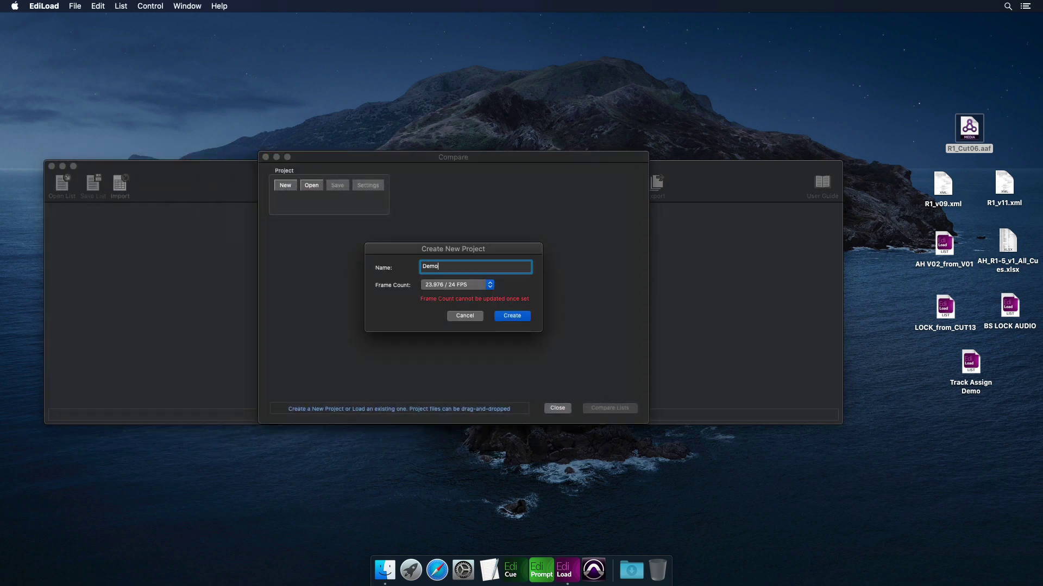
{"action": "key", "text": "Return"}
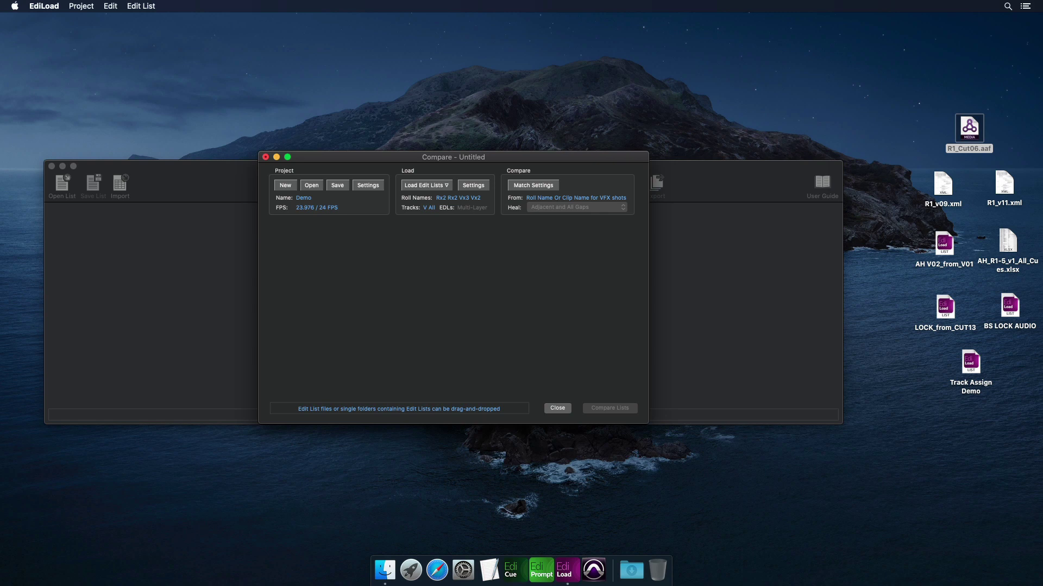
- Load R1_v09.xml and R1_v11.xml into the comparison with the group name cleared
{"action": "left_click_drag", "start_coordinate": [901, 182], "coordinate": [533, 314]}
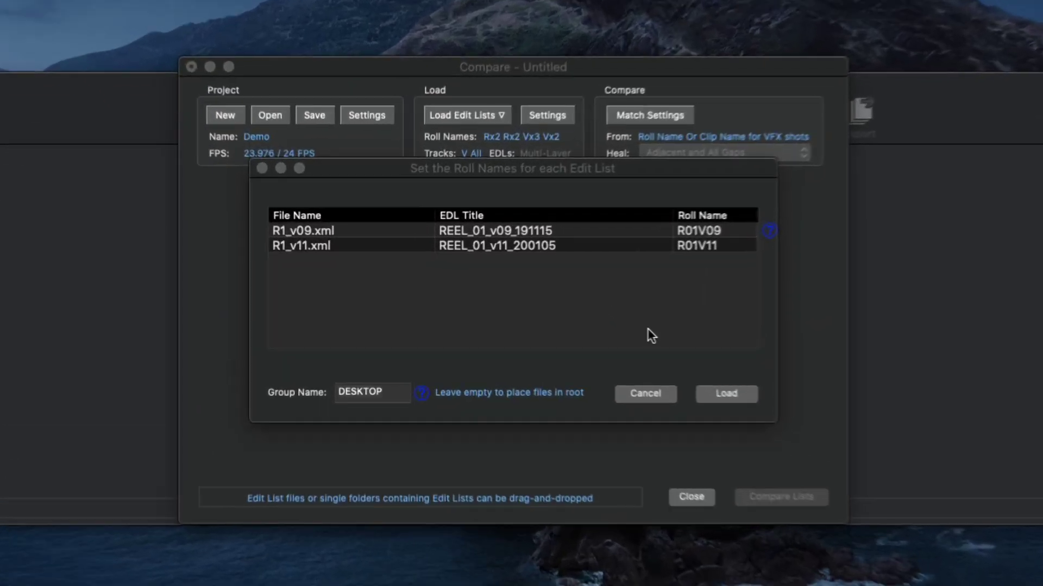
{"action": "left_click", "coordinate": [398, 391]}
{"action": "left_click_drag", "start_coordinate": [398, 392], "coordinate": [333, 400]}
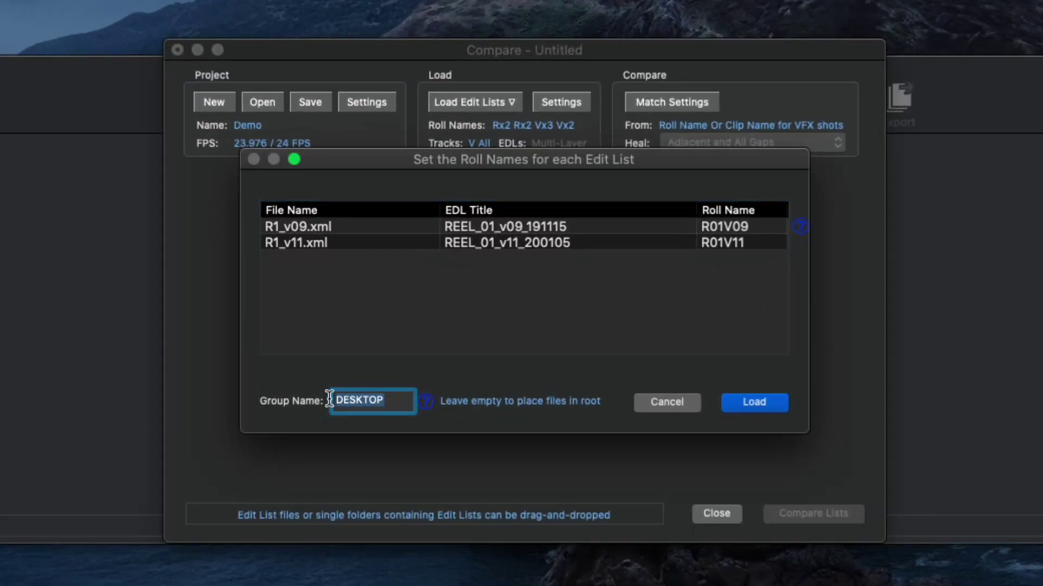
{"action": "key", "text": "BackSpace"}
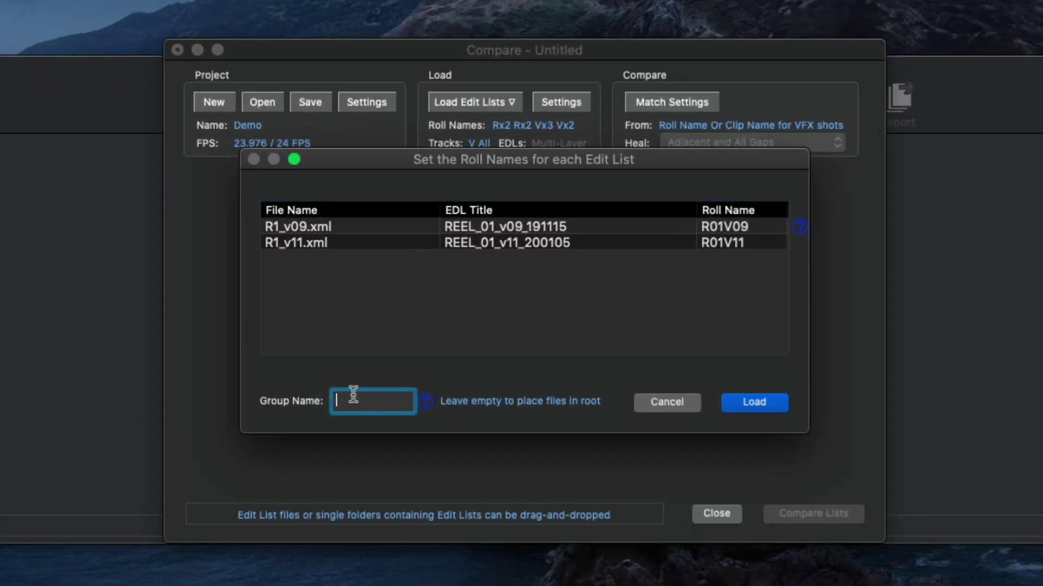
{"action": "left_click", "coordinate": [776, 400]}
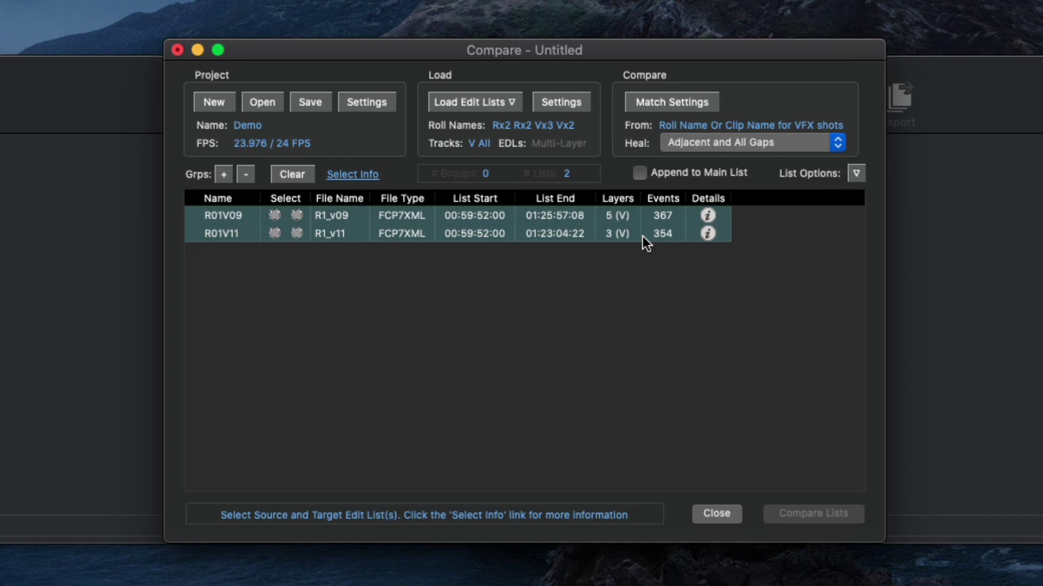
- Leave Load Settings unchanged, then mark R01V09 as source and R01V11 as target
{"action": "left_click", "coordinate": [537, 106]}
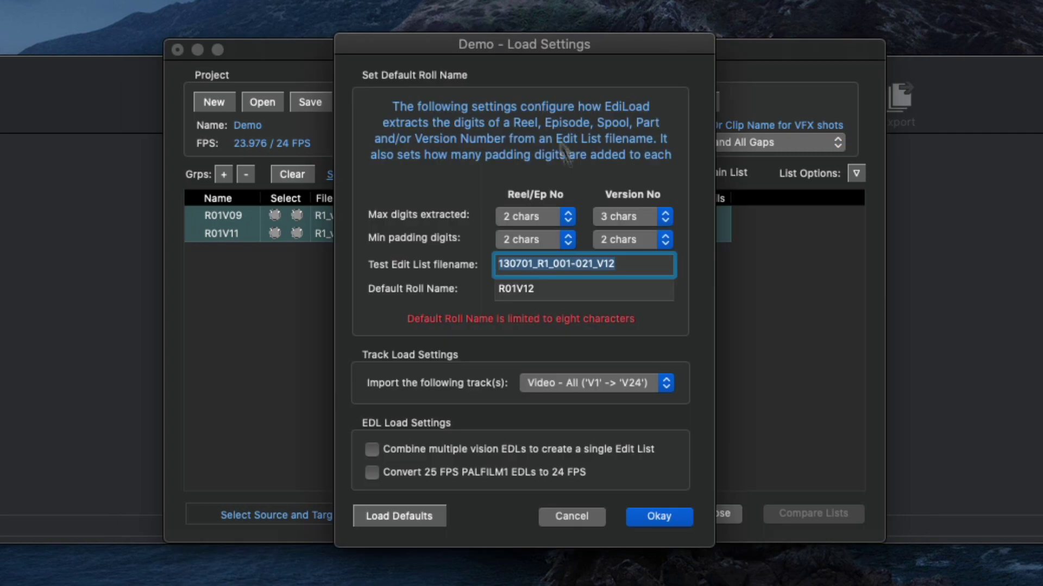
{"action": "left_click", "coordinate": [649, 385]}
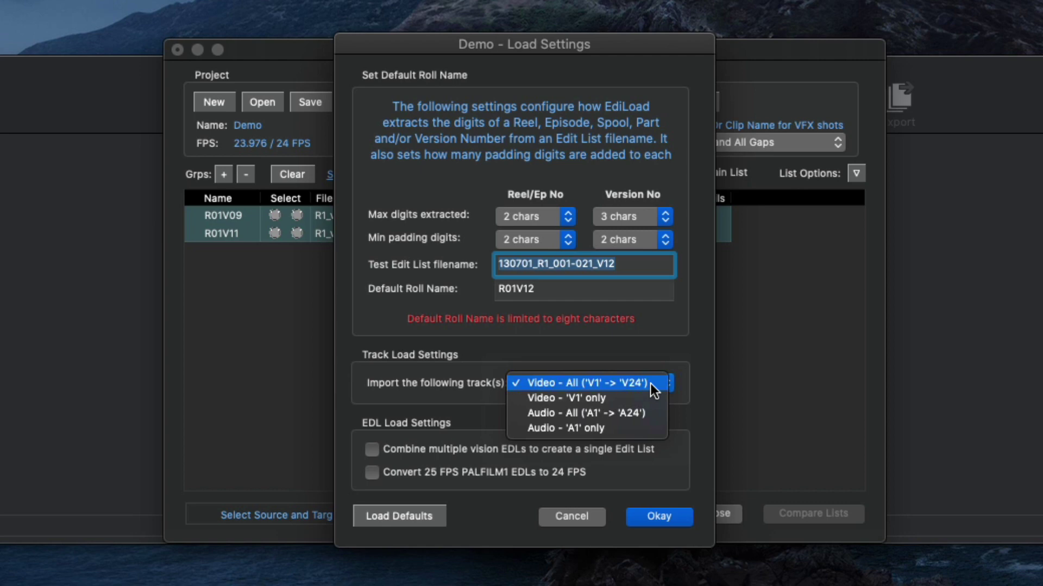
{"action": "left_click", "coordinate": [650, 384]}
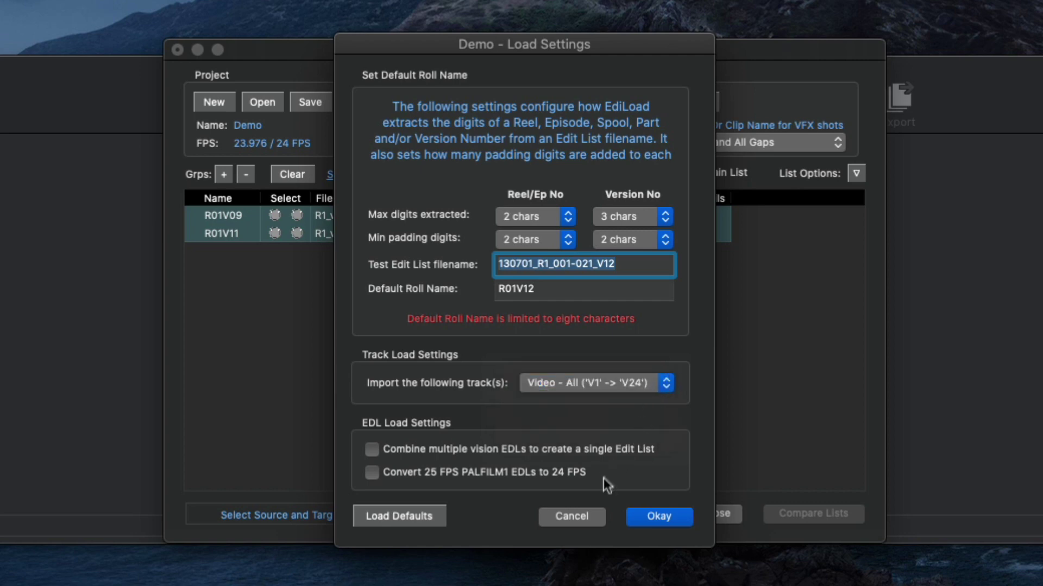
{"action": "left_click", "coordinate": [584, 515]}
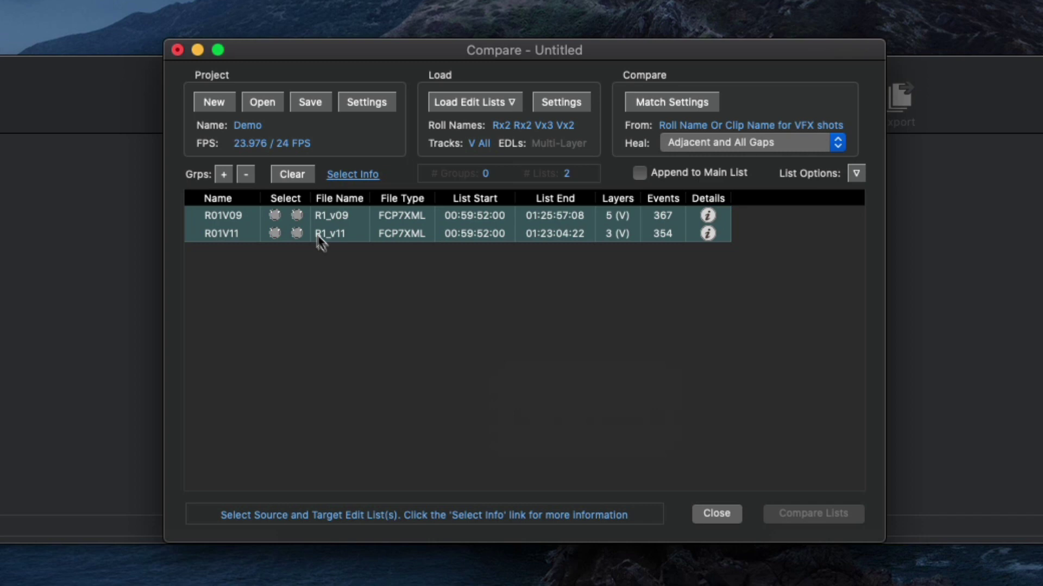
{"action": "left_click", "coordinate": [275, 216]}
{"action": "left_click", "coordinate": [297, 234]}
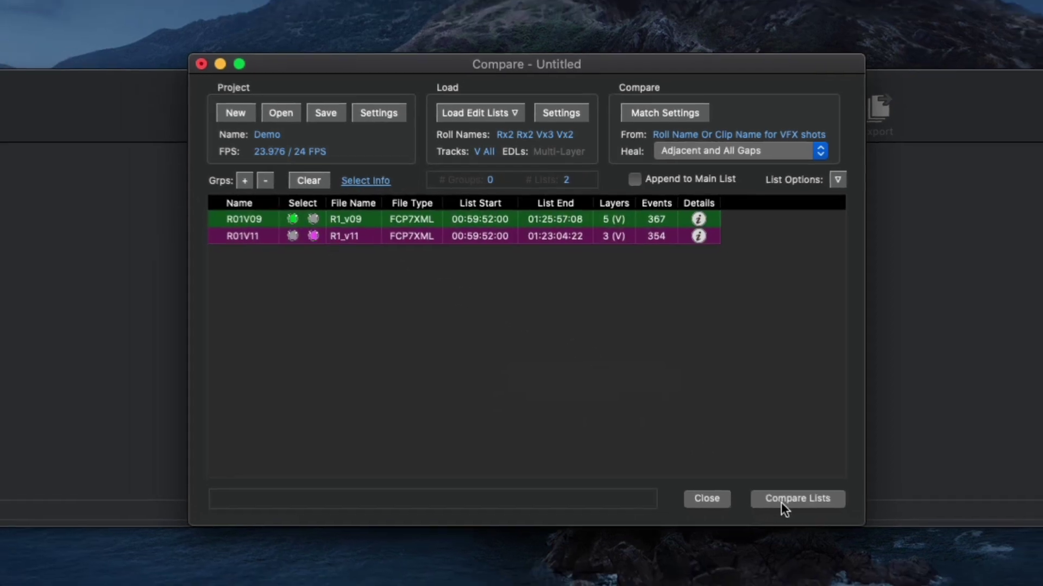
- Compare R01V09 with R01V11 and bring the 386-event AH V02_from_V01 change list forward
{"action": "left_click", "coordinate": [794, 519]}
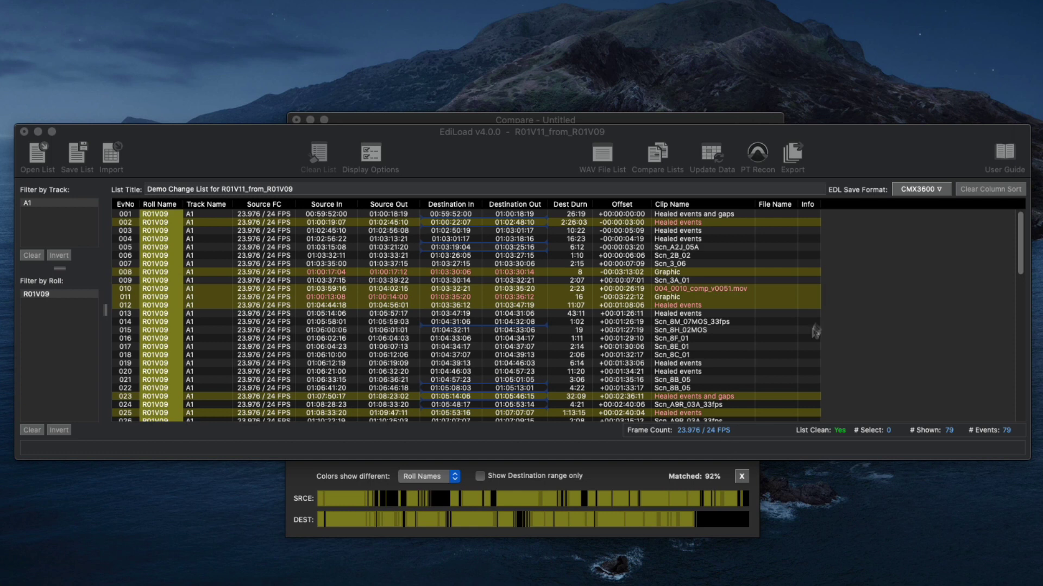
{"action": "left_click", "coordinate": [864, 147]}
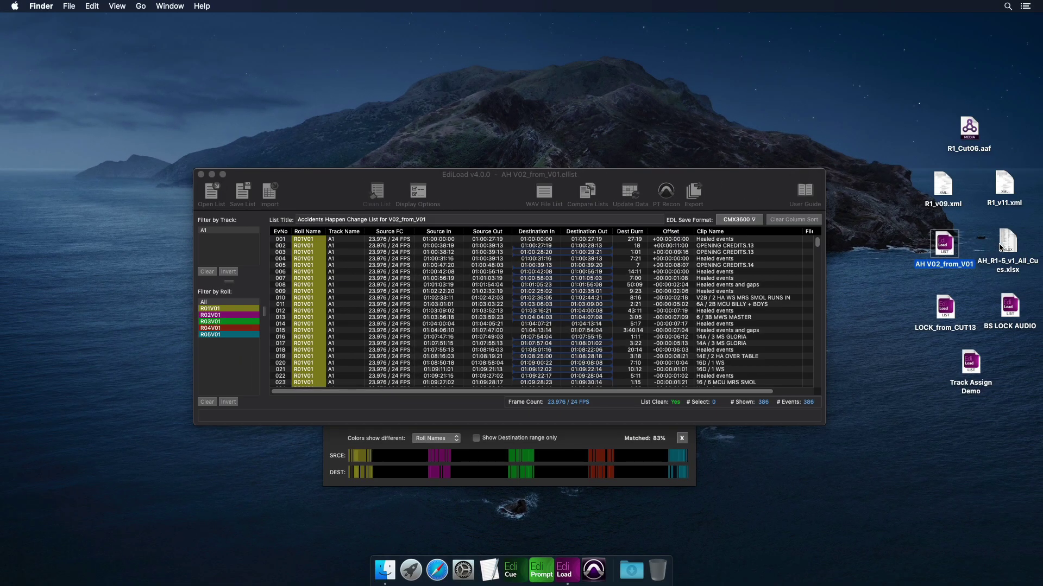
{"action": "left_click", "coordinate": [1005, 247]}
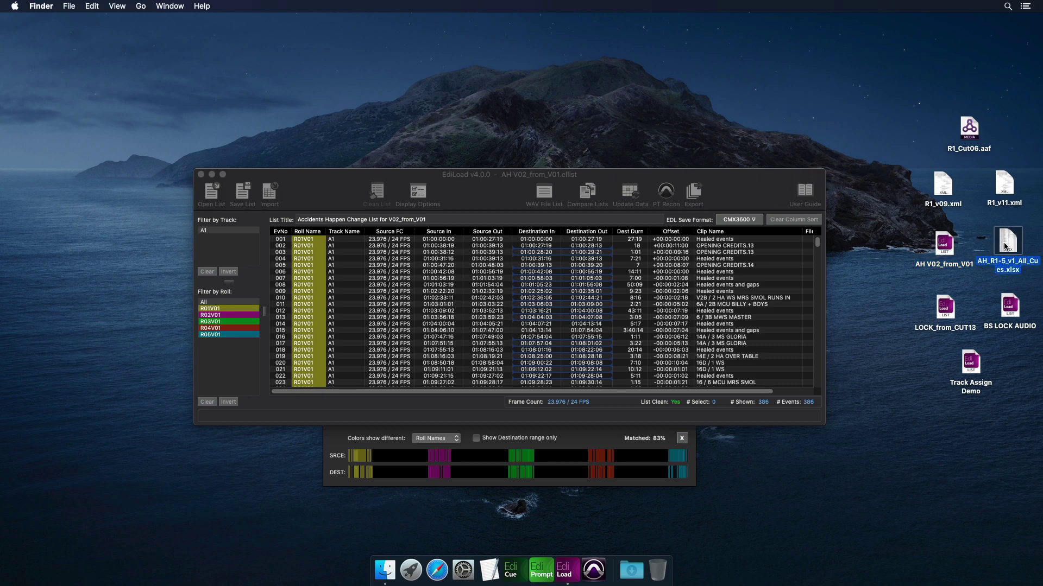
{"action": "key", "text": "space"}
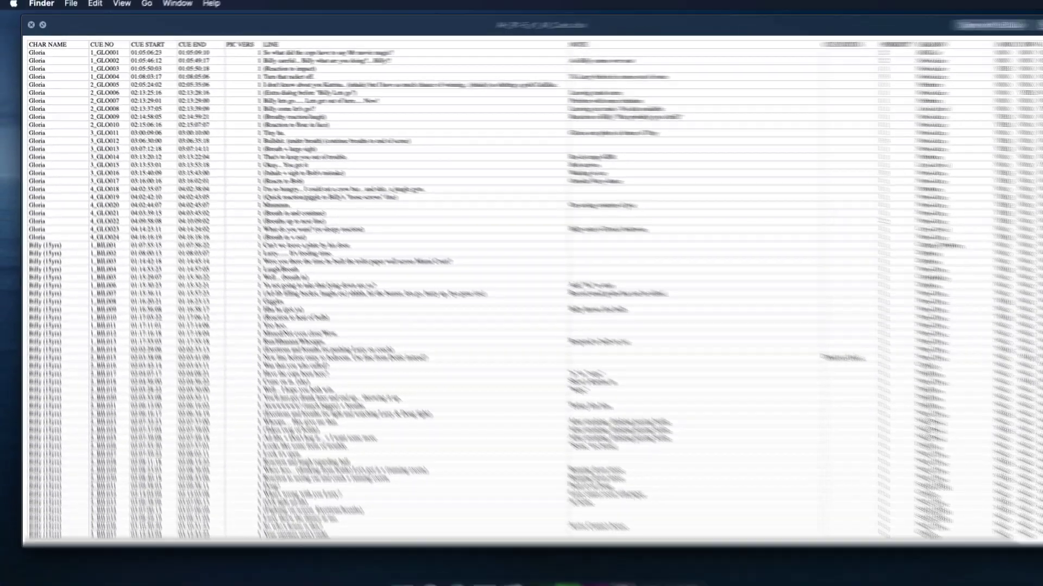
{"action": "key", "text": "space"}
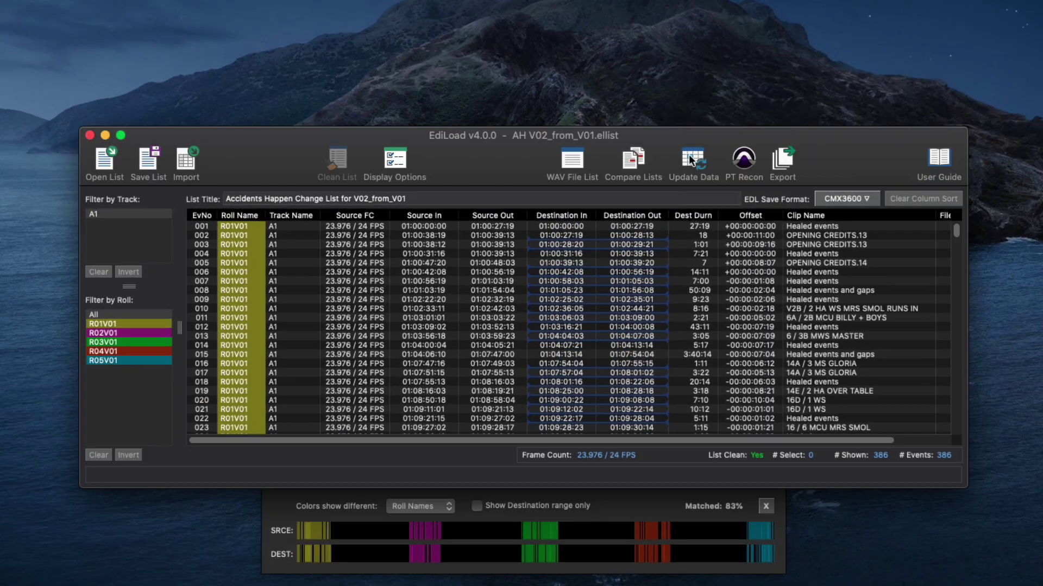
- Load AH_R1-5_v1_All_Cues.xlsx for updating, using its ADR Cues sheet at 23.976 / 24 FPS
{"action": "left_click", "coordinate": [691, 159]}
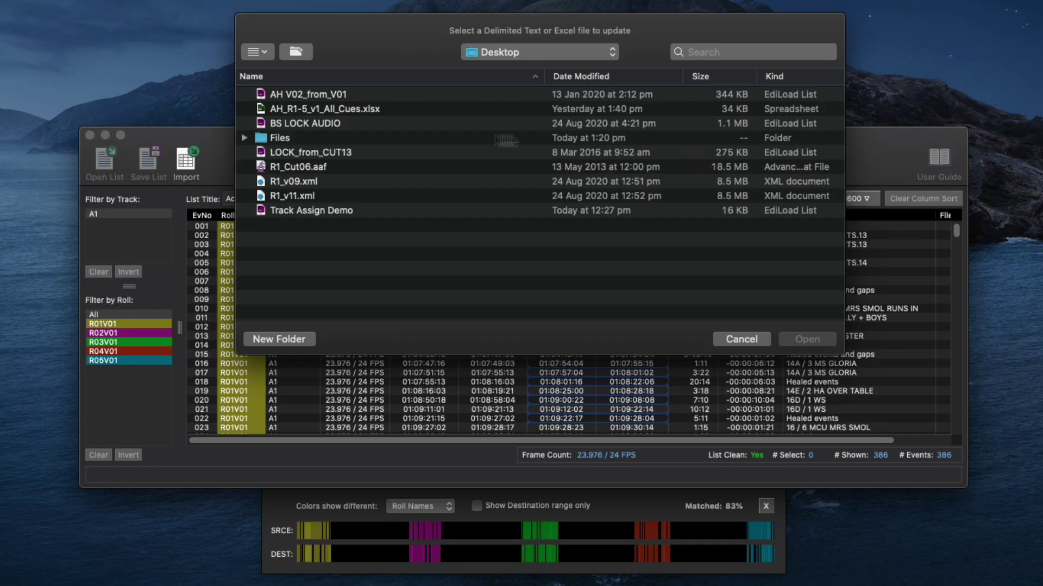
{"action": "left_click", "coordinate": [372, 110]}
{"action": "left_click", "coordinate": [796, 341]}
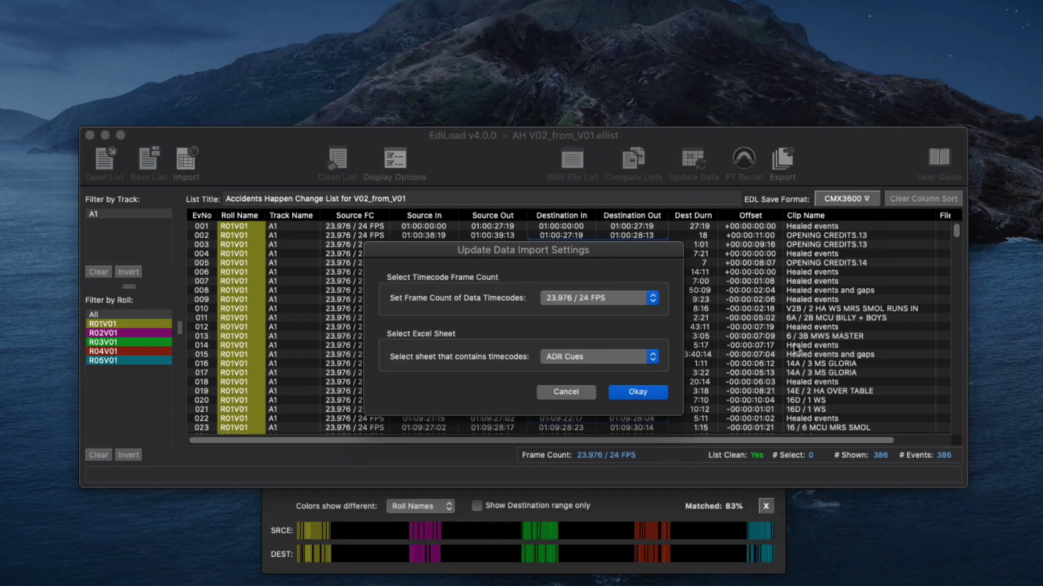
{"action": "left_click", "coordinate": [620, 298]}
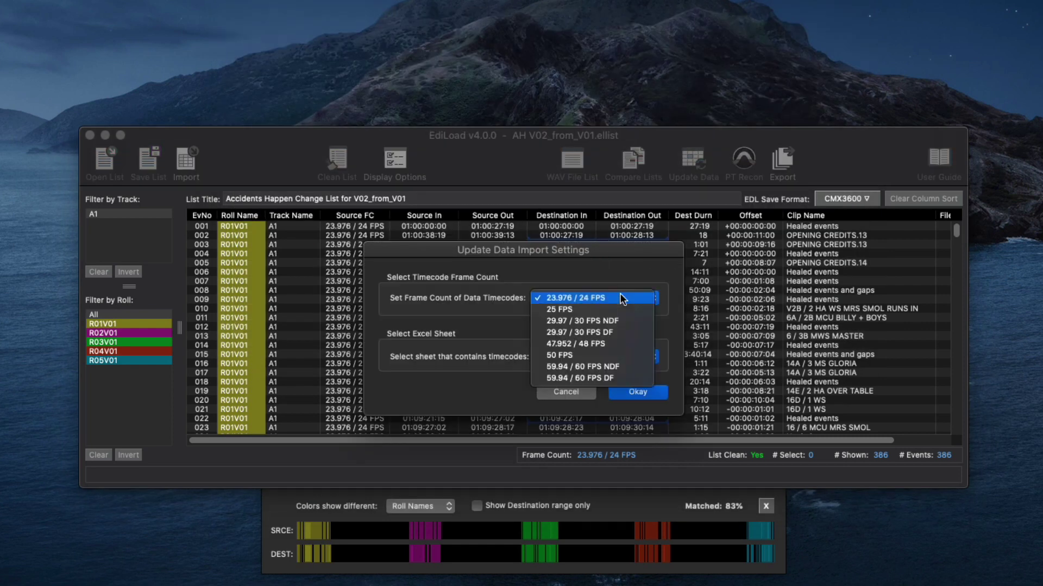
{"action": "left_click", "coordinate": [621, 297]}
{"action": "left_click", "coordinate": [625, 357]}
{"action": "left_click", "coordinate": [626, 356]}
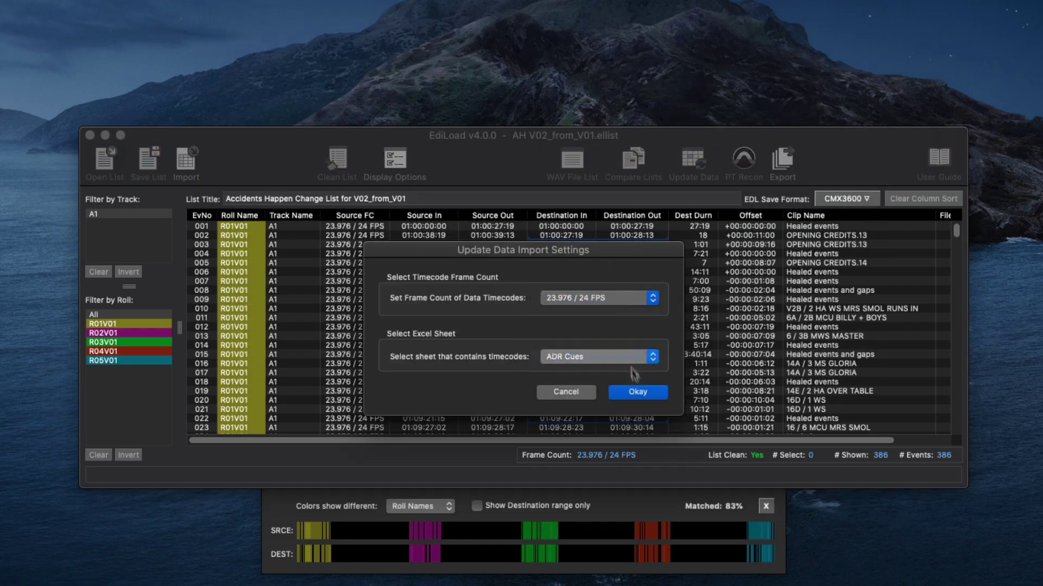
{"action": "left_click", "coordinate": [637, 392]}
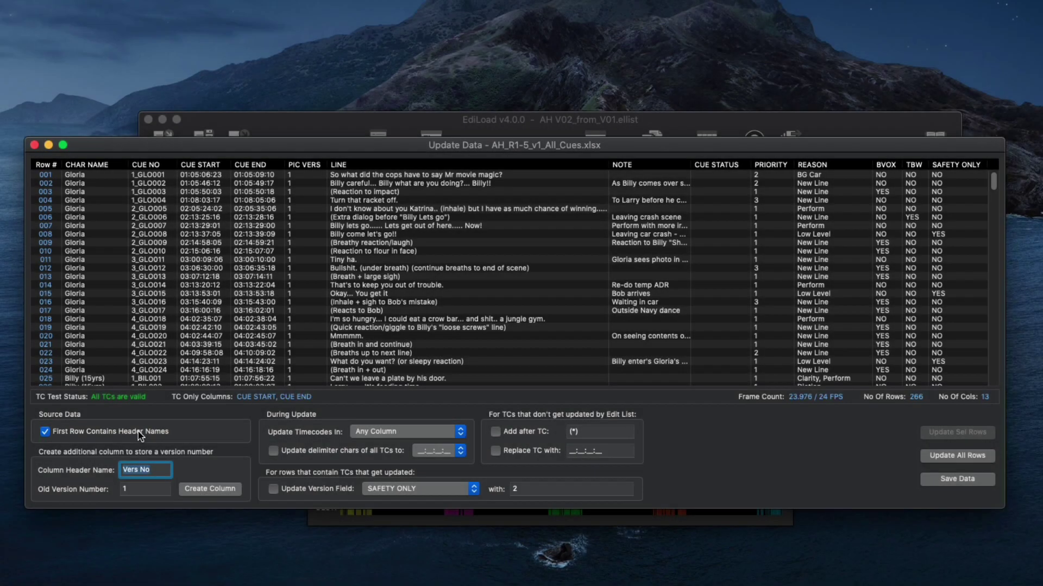
- Write version 2 into the PIC VERS field on updates, keeping header names and any-column timecodes
{"action": "left_click", "coordinate": [139, 432]}
{"action": "left_click", "coordinate": [138, 433]}
{"action": "left_click", "coordinate": [273, 488]}
{"action": "left_click", "coordinate": [395, 489]}
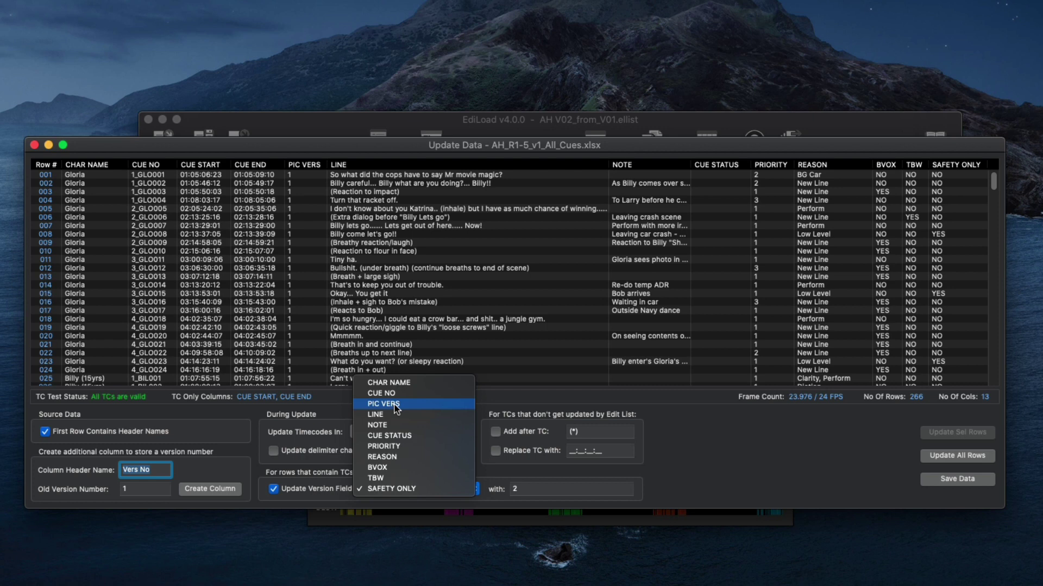
{"action": "left_click", "coordinate": [396, 405]}
{"action": "left_click", "coordinate": [536, 490]}
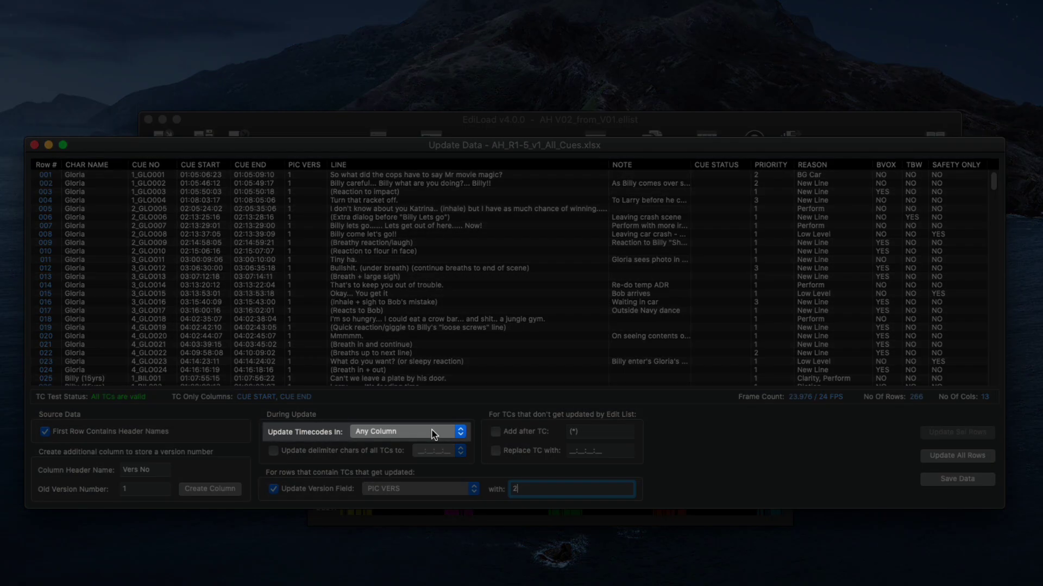
{"action": "left_click", "coordinate": [432, 433]}
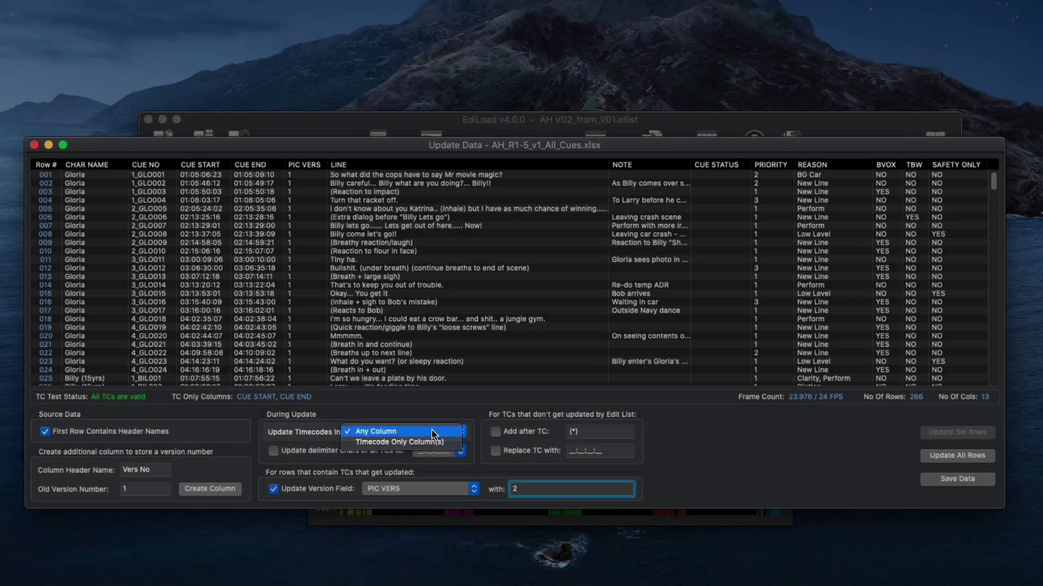
{"action": "left_click", "coordinate": [432, 432]}
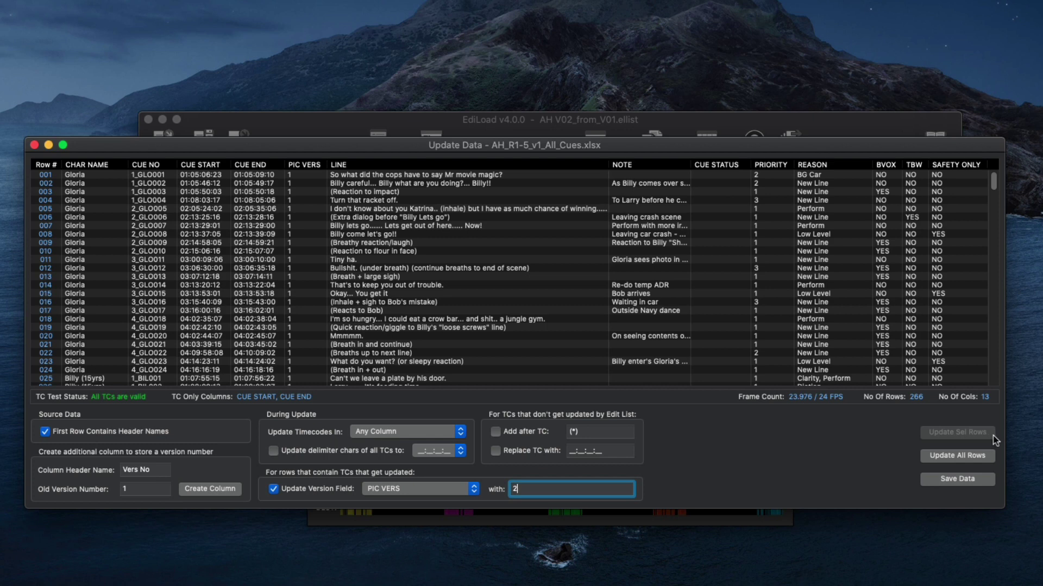
- Apply the timecode update to the cue rows and scroll through rows now showing PIC VERS 2
{"action": "left_click", "coordinate": [988, 458]}
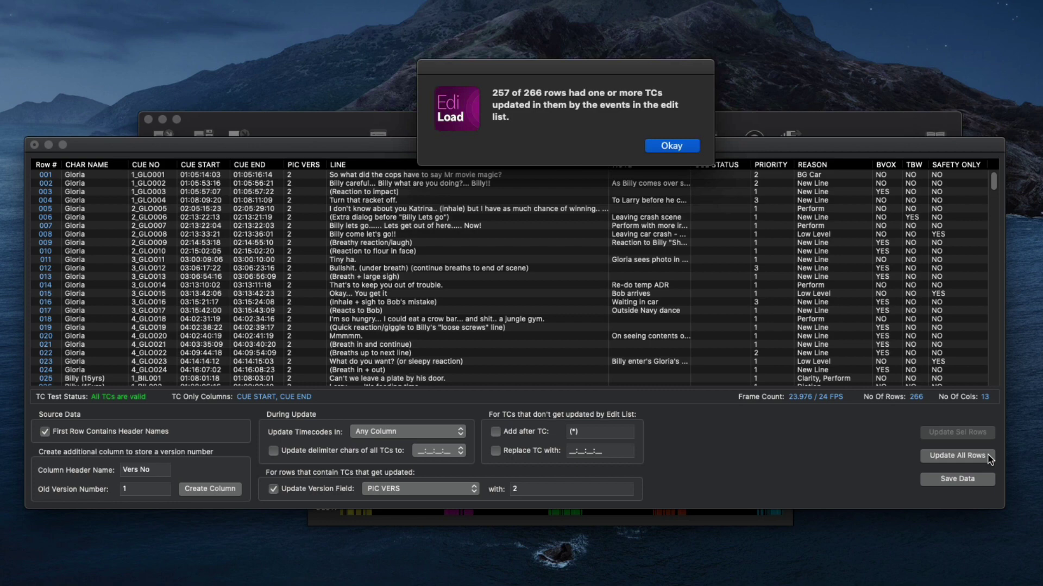
{"action": "left_click", "coordinate": [691, 146]}
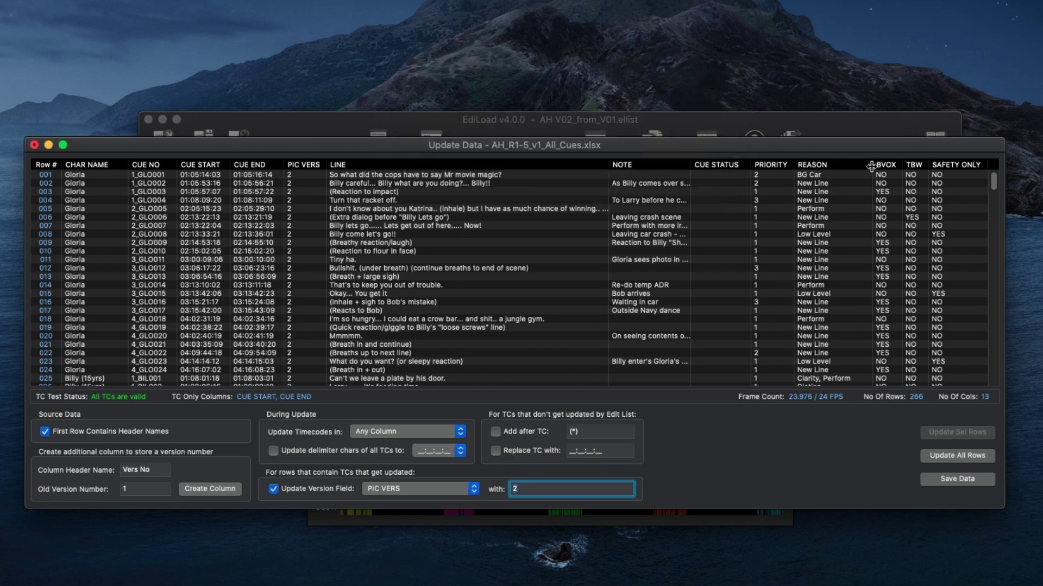
{"action": "left_click_drag", "start_coordinate": [994, 185], "coordinate": [998, 231]}
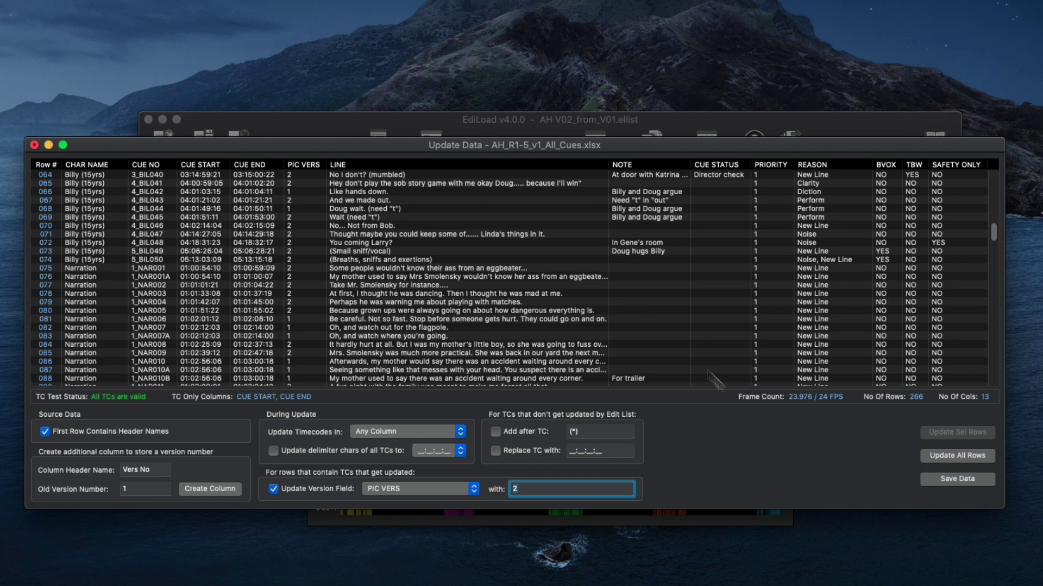
- Save the updated cues as AH_R1-5_v1_All_Cues_Update.xlsx on the Desktop
{"action": "left_click", "coordinate": [952, 480]}
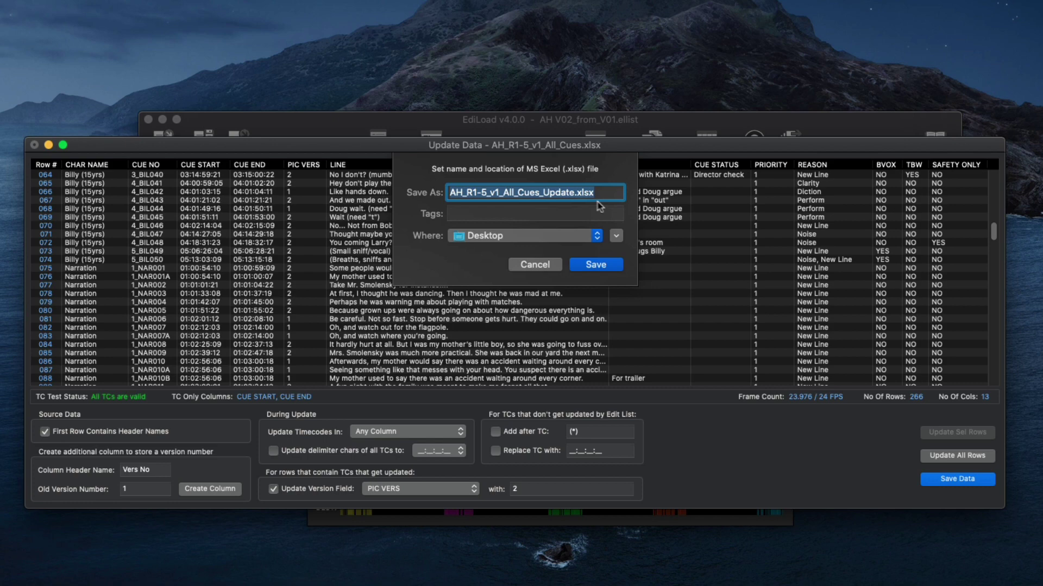
{"action": "left_click", "coordinate": [575, 193]}
{"action": "left_click", "coordinate": [596, 266]}
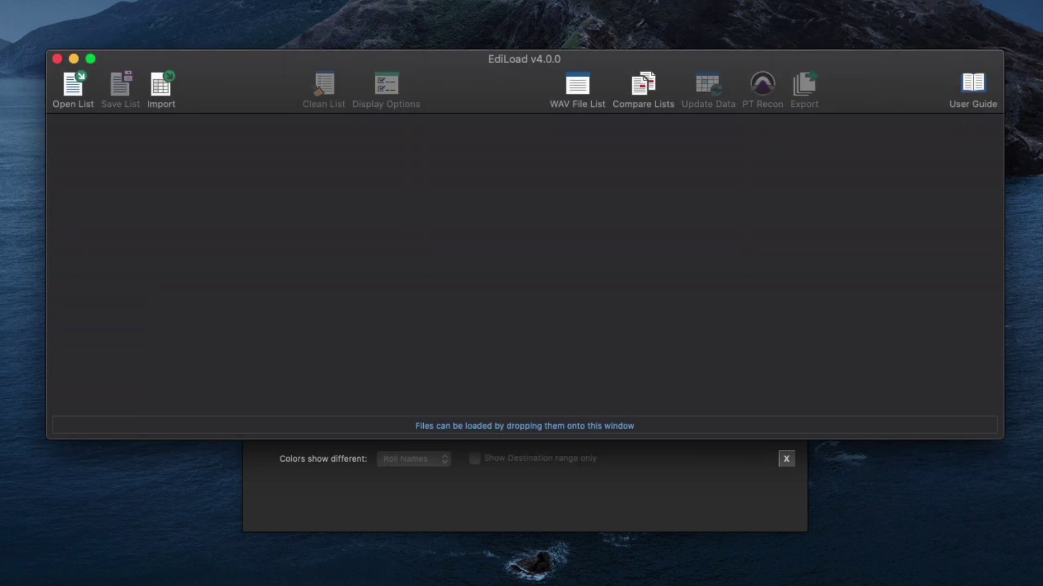
- Load BS LOCK AUDIO, limit the graph to the destination range, and show events from all tracks
{"action": "left_click_drag", "start_coordinate": [1031, 256], "coordinate": [858, 249]}
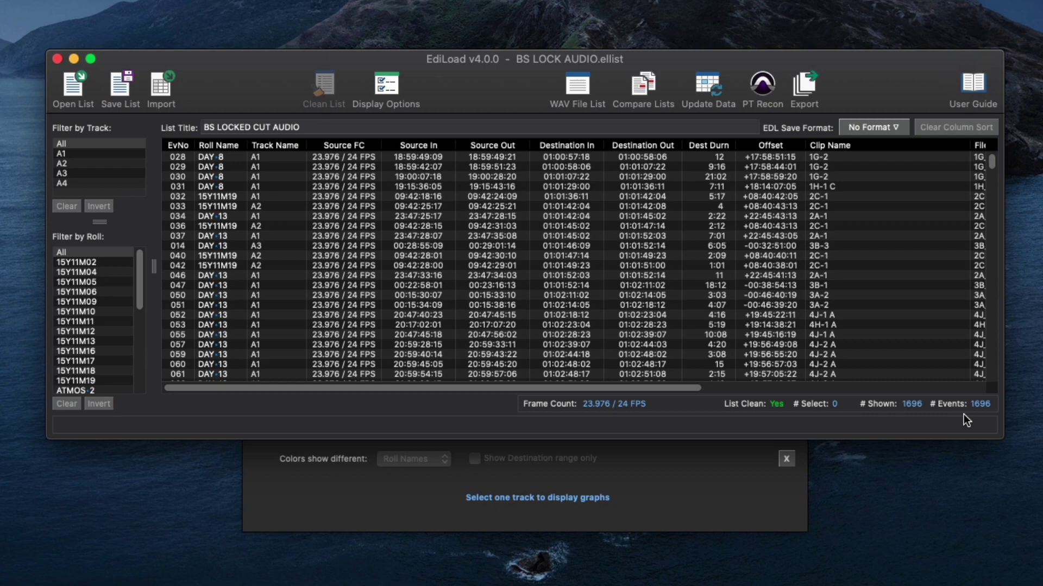
{"action": "left_click", "coordinate": [92, 154]}
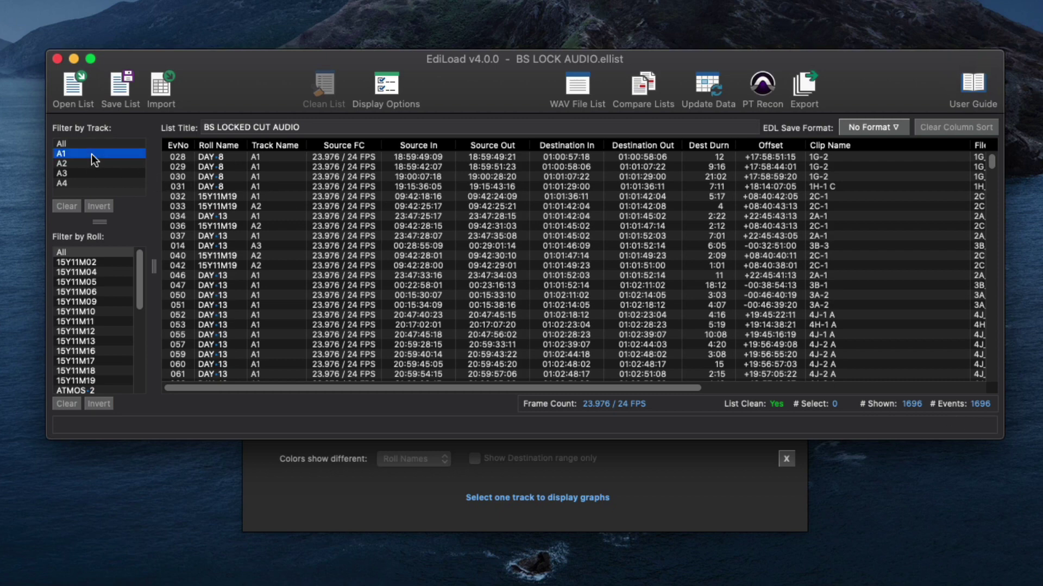
{"action": "left_click", "coordinate": [475, 459]}
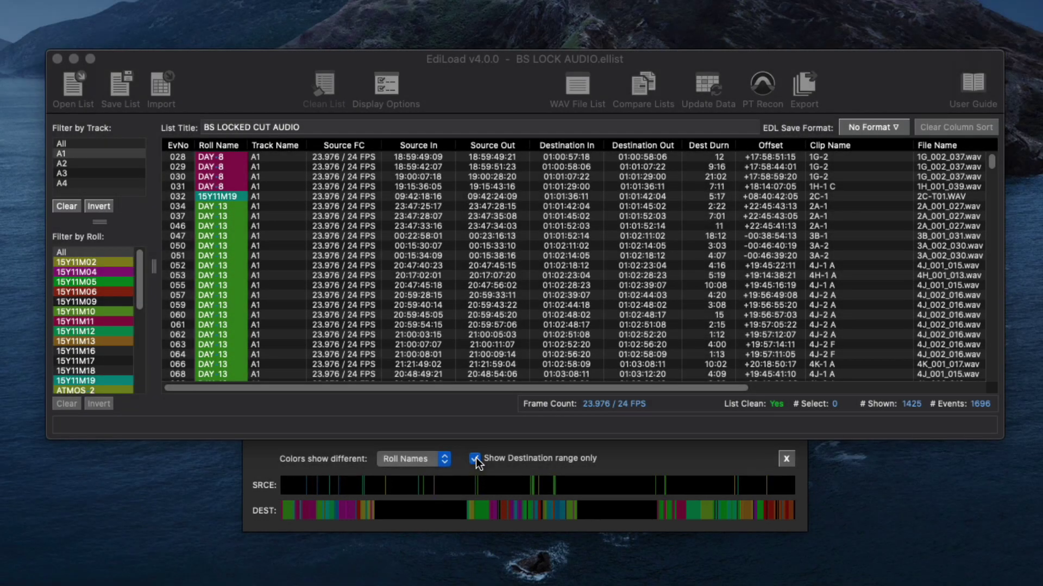
{"action": "left_click", "coordinate": [220, 86]}
{"action": "left_click", "coordinate": [69, 143]}
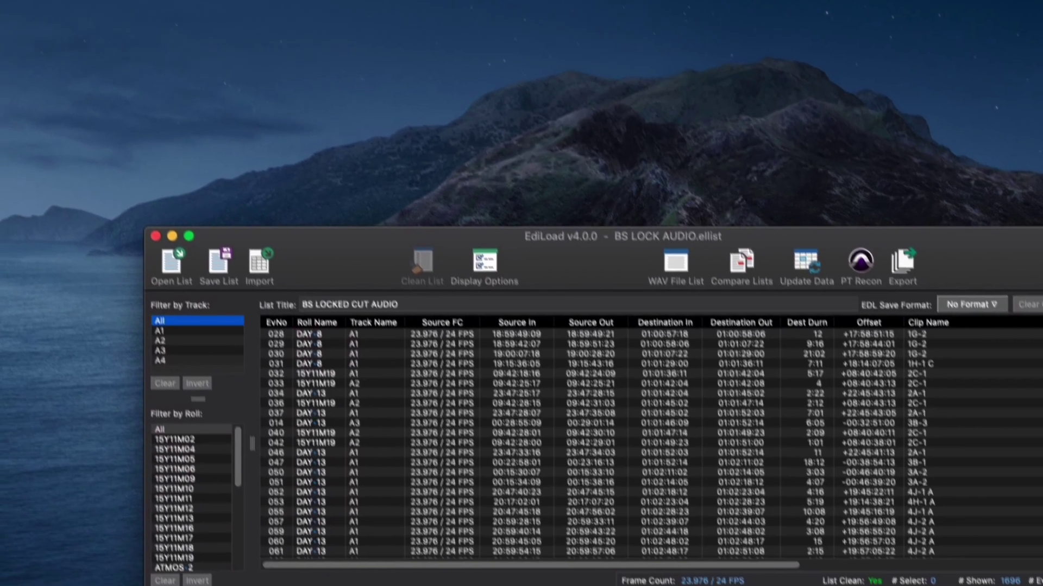
- Remove the LOCK_from_CUT13 change-list sections on all tracks, deleting 1370 events
{"action": "left_click", "coordinate": [49, 8]}
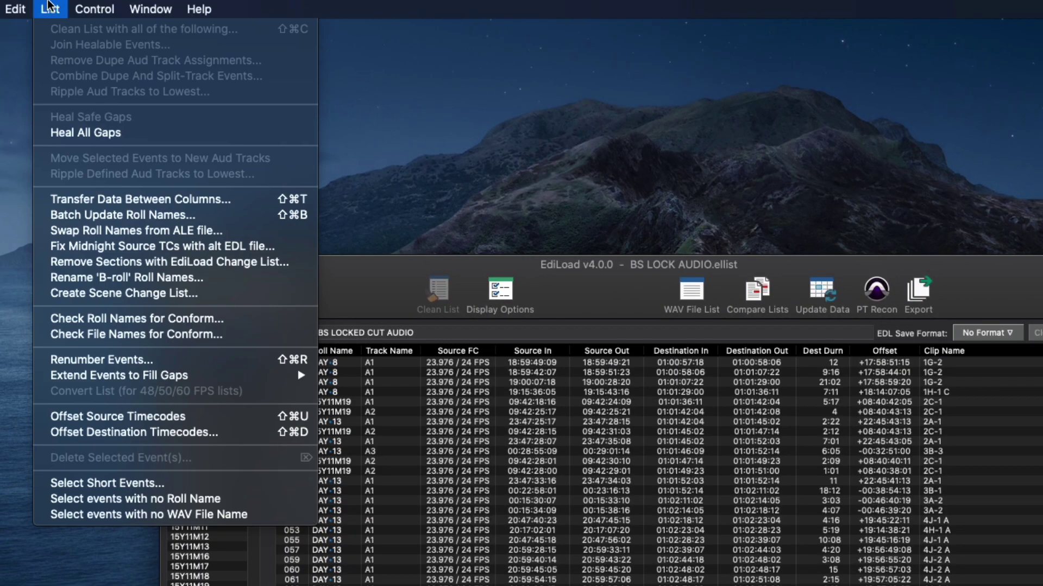
{"action": "left_click", "coordinate": [154, 261]}
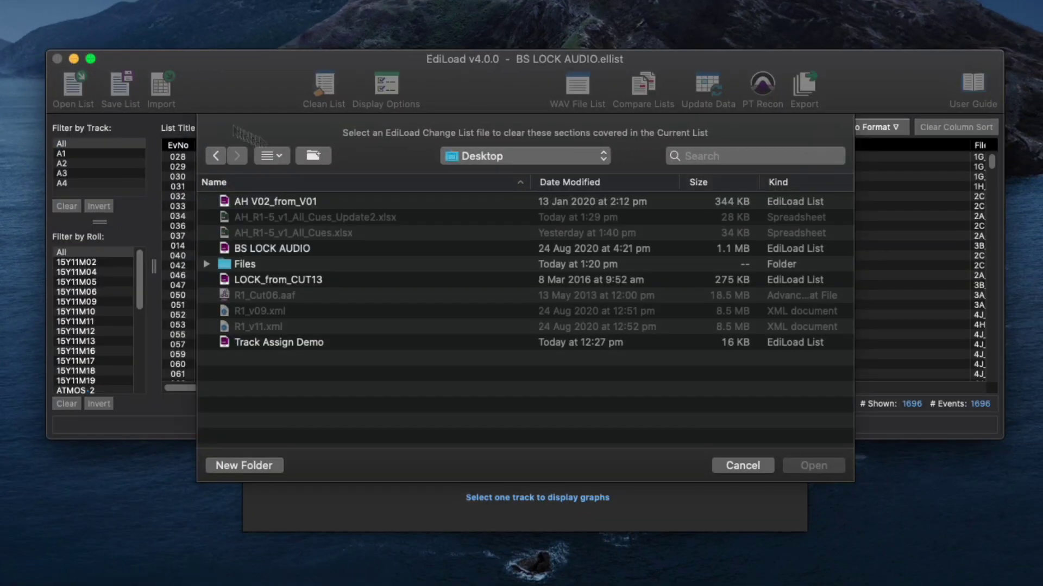
{"action": "double_click", "coordinate": [285, 281]}
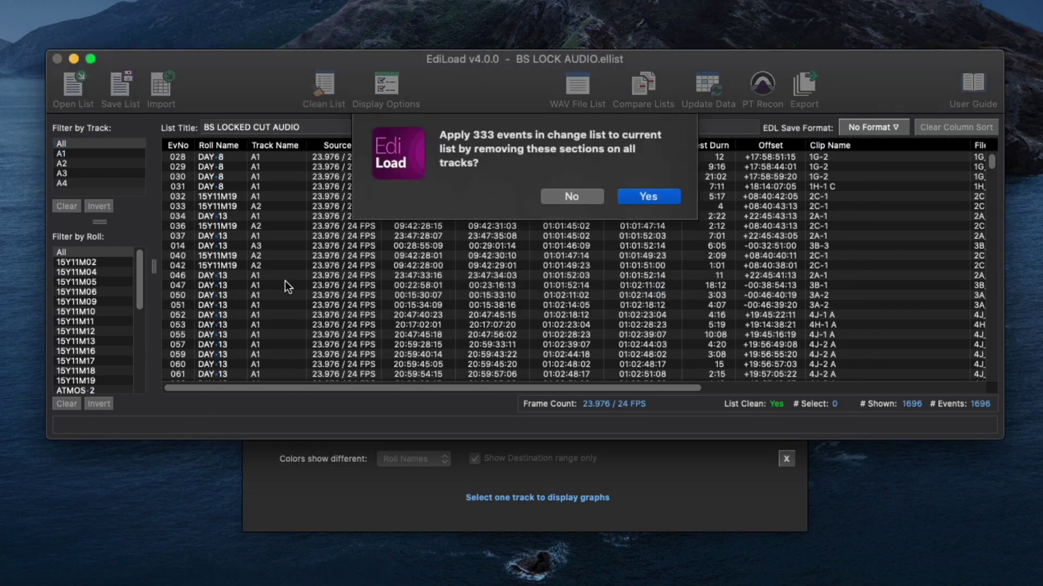
{"action": "left_click", "coordinate": [628, 204]}
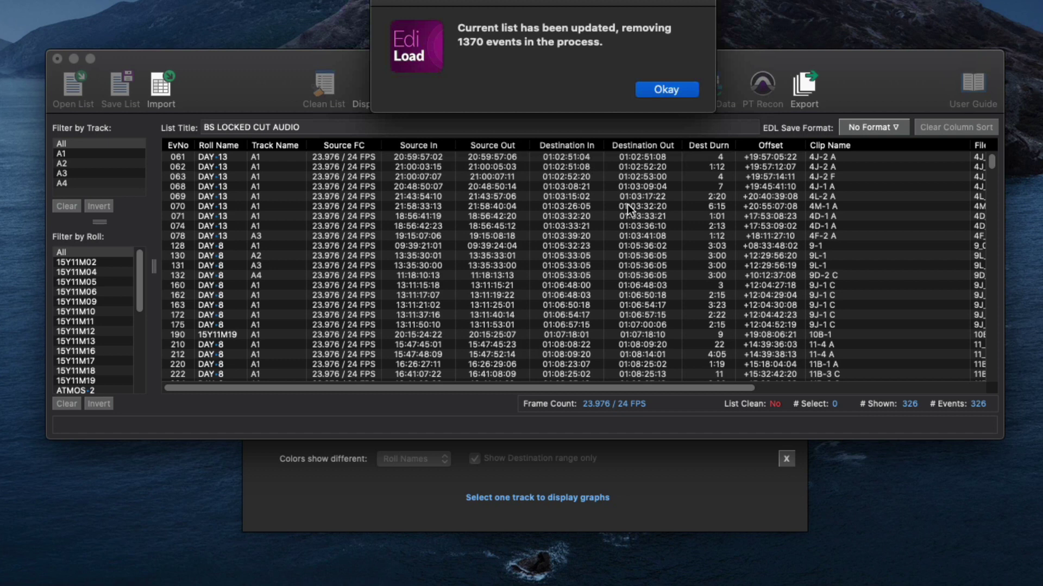
{"action": "left_click", "coordinate": [649, 91]}
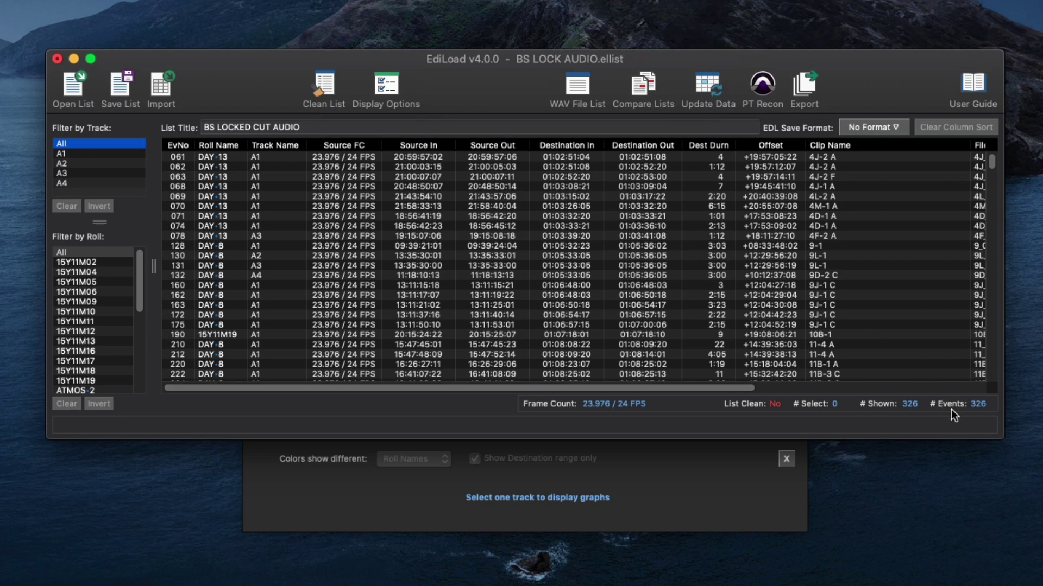
- Filter the list to track A1 to show its 250 events
{"action": "left_click", "coordinate": [102, 155]}
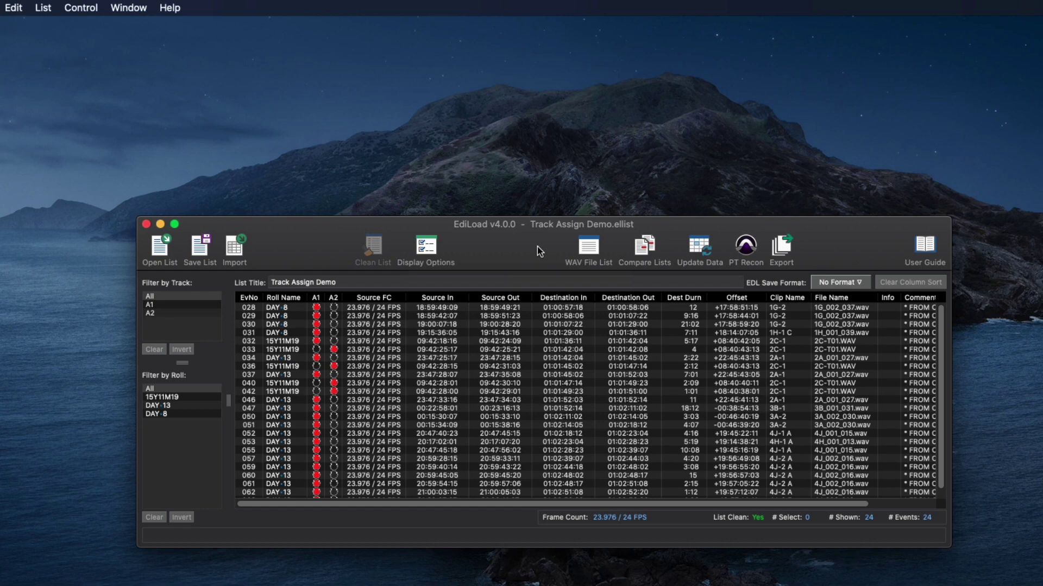
- Move all 15 DAY 13 events onto a new track A3, then show every roll again
{"action": "left_click", "coordinate": [181, 411]}
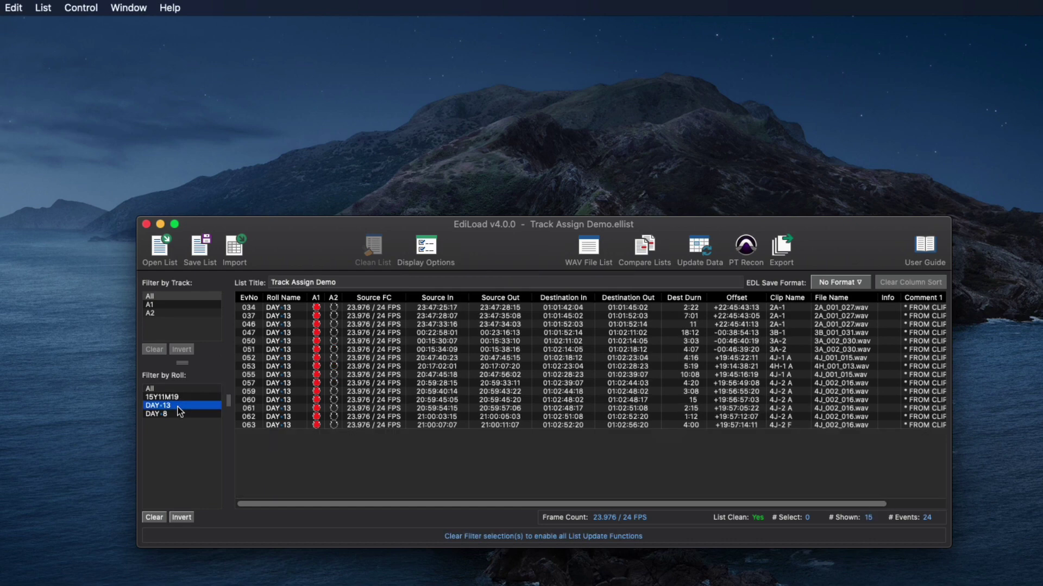
{"action": "left_click", "coordinate": [399, 387]}
{"action": "key", "text": "super+a"}
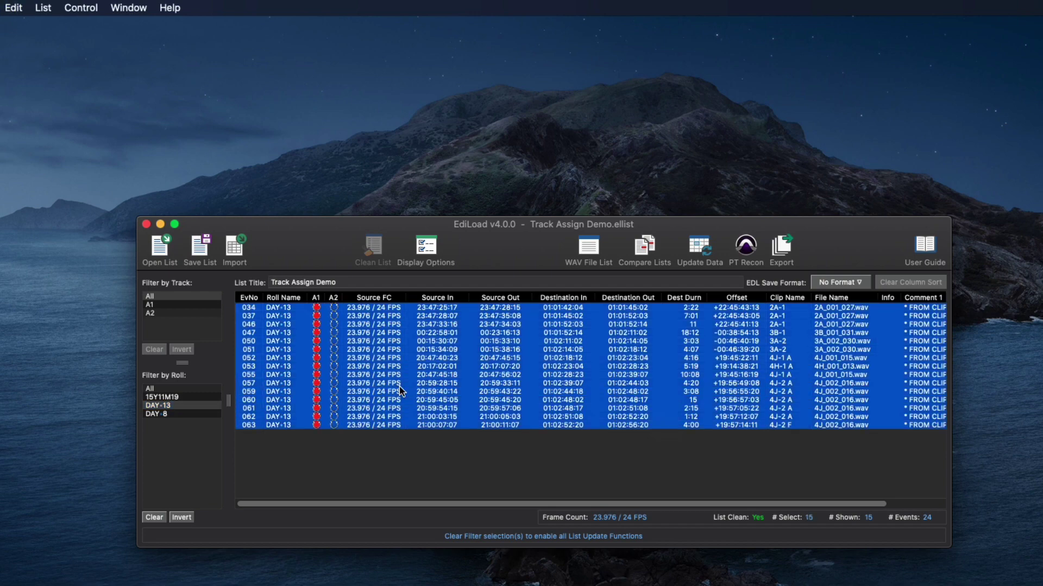
{"action": "left_click", "coordinate": [43, 7]}
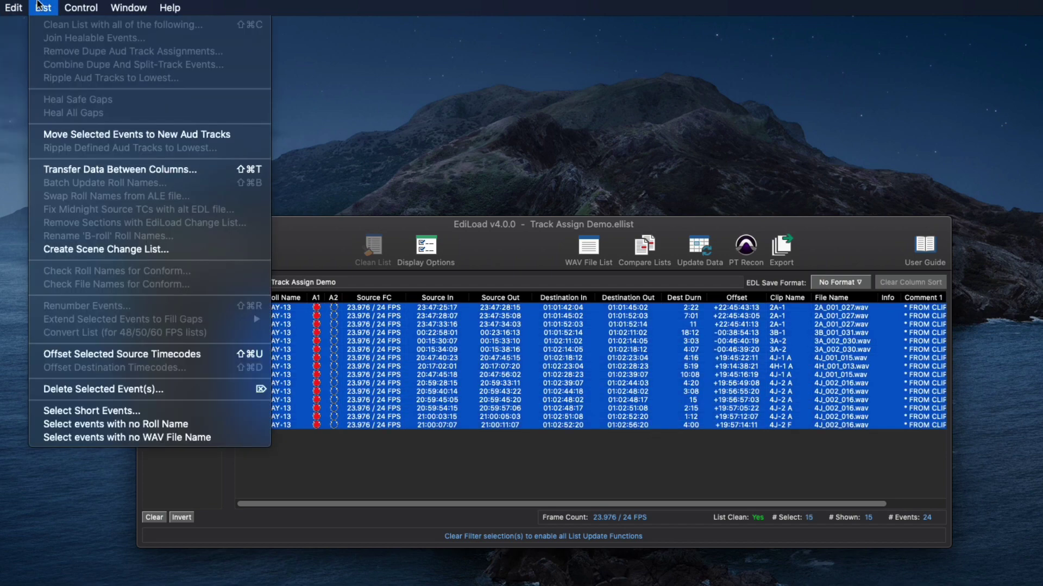
{"action": "left_click", "coordinate": [62, 139]}
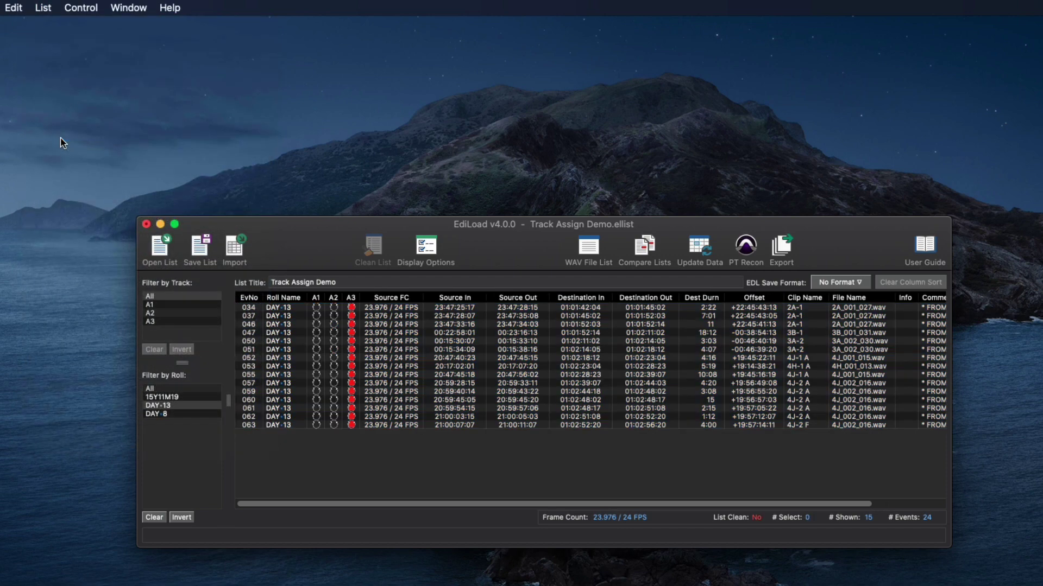
{"action": "left_click", "coordinate": [175, 389]}
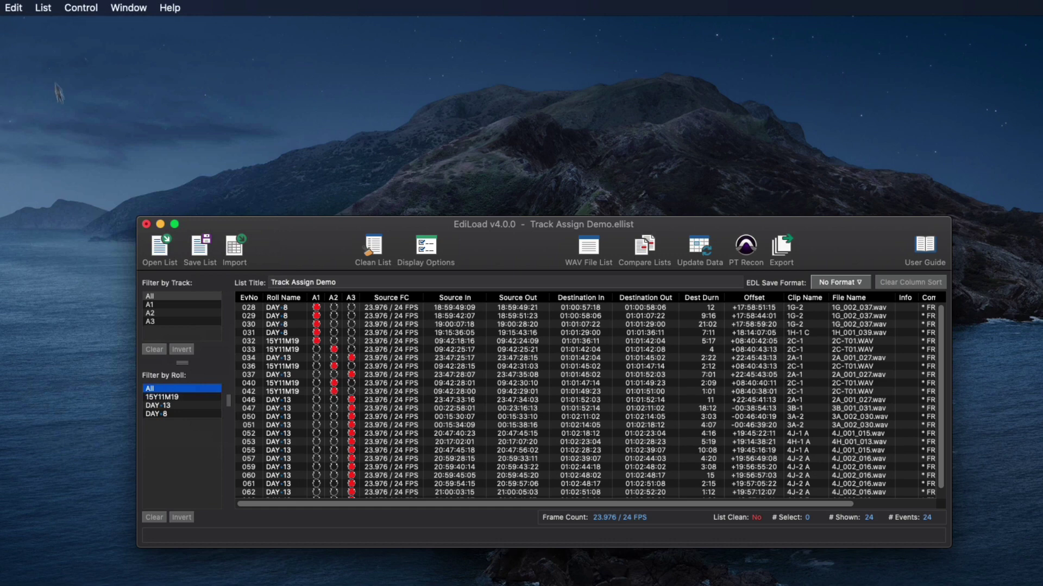
- Ripple the audio tracks to the lowest with the range ending at A2, turning A3 into A2
{"action": "left_click", "coordinate": [43, 8]}
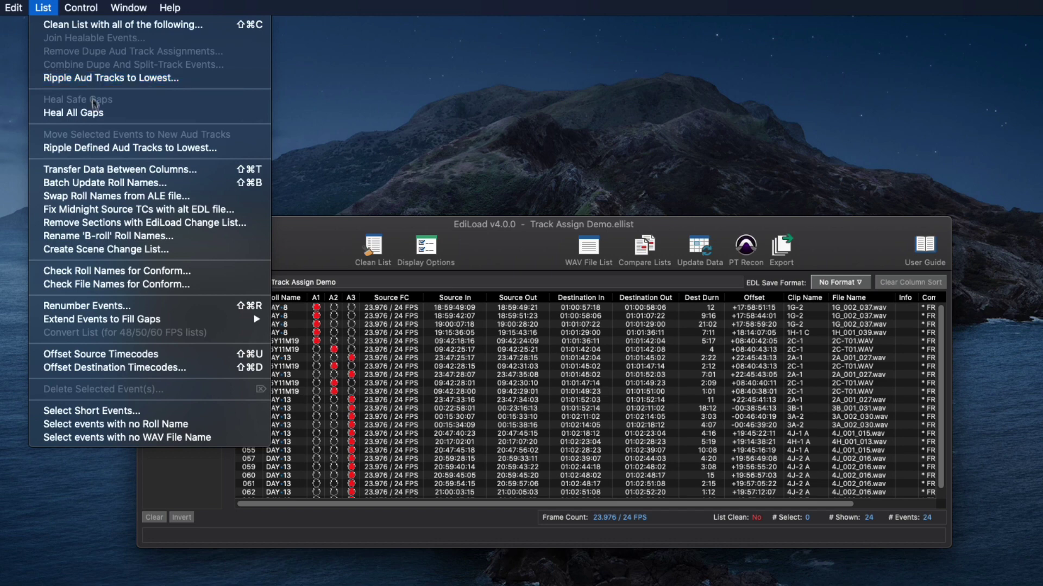
{"action": "left_click", "coordinate": [114, 150]}
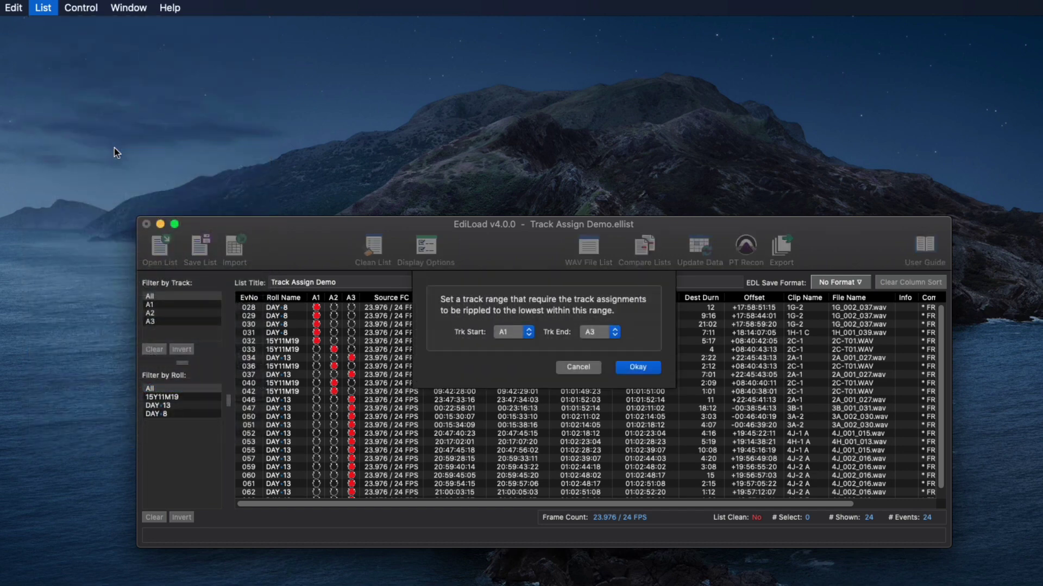
{"action": "left_click", "coordinate": [589, 331]}
{"action": "left_click", "coordinate": [589, 323]}
{"action": "left_click", "coordinate": [640, 370]}
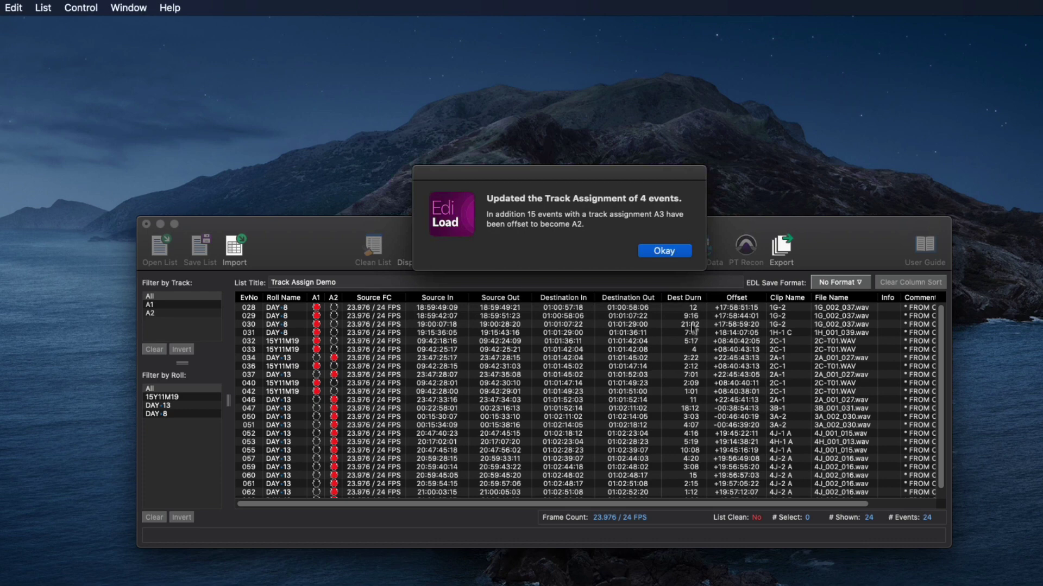
{"action": "left_click", "coordinate": [666, 252]}
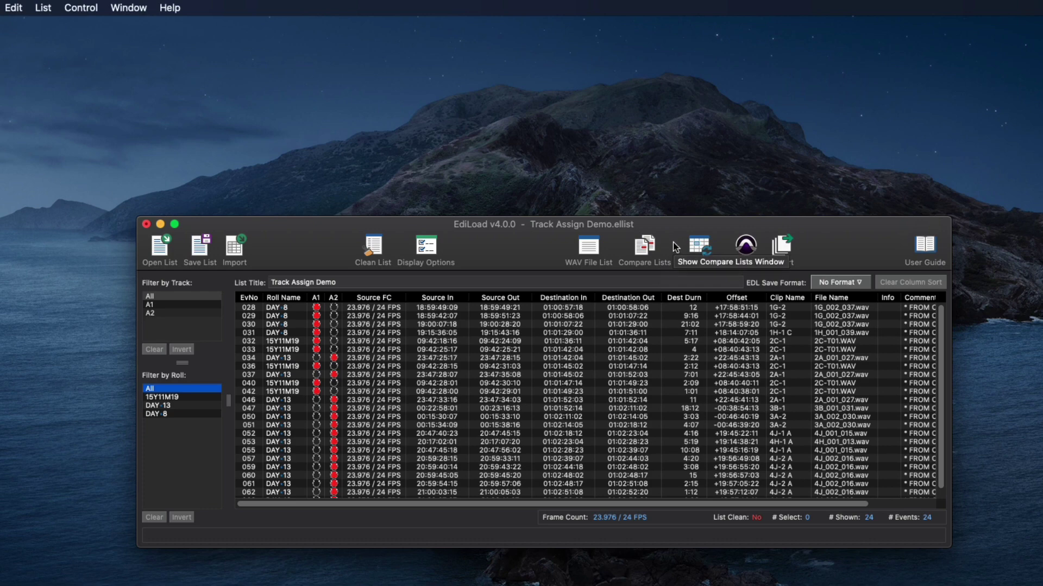
{"action": "left_click", "coordinate": [784, 245]}
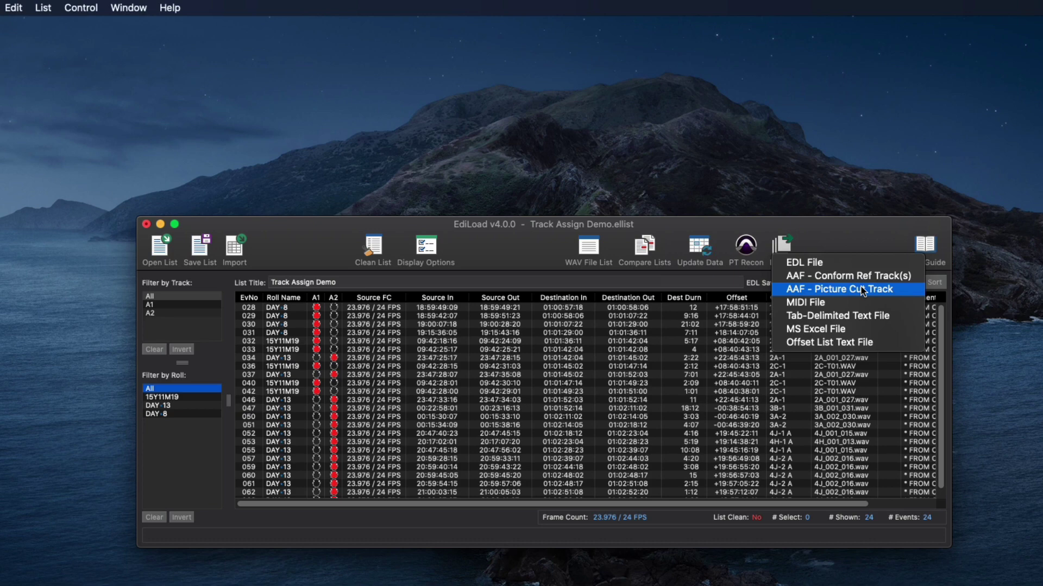
- Dismiss the export formats and show Help's Pro Tools Export Settings guide for AAF and Session Info text
{"action": "left_click", "coordinate": [173, 5]}
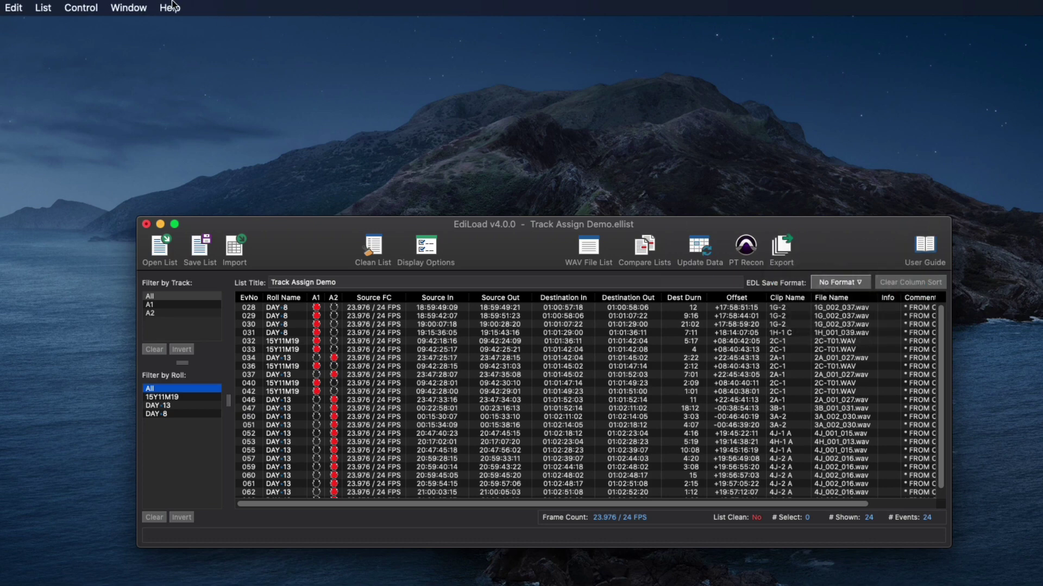
{"action": "left_click", "coordinate": [172, 7]}
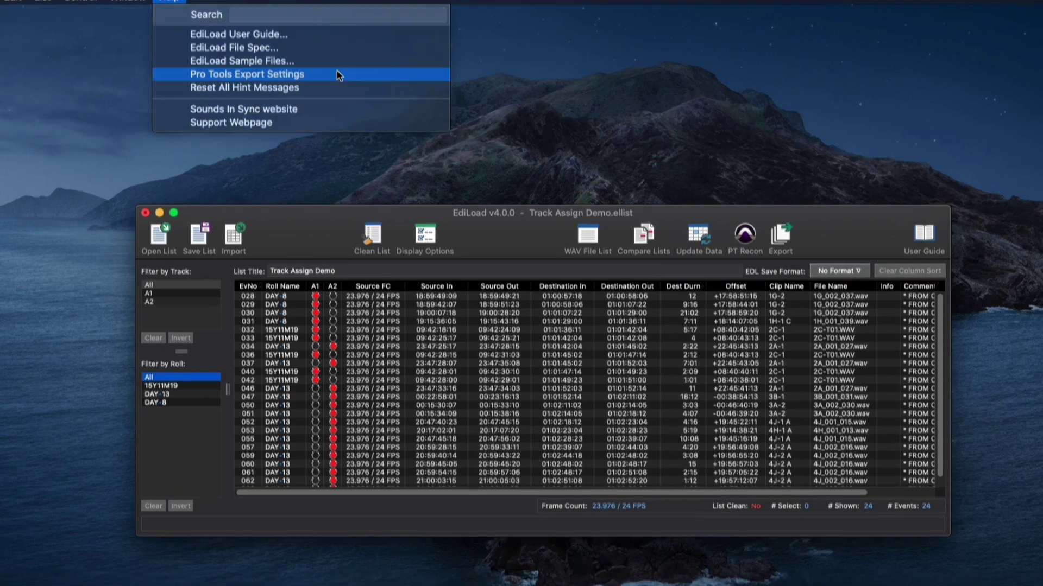
{"action": "left_click", "coordinate": [338, 86]}
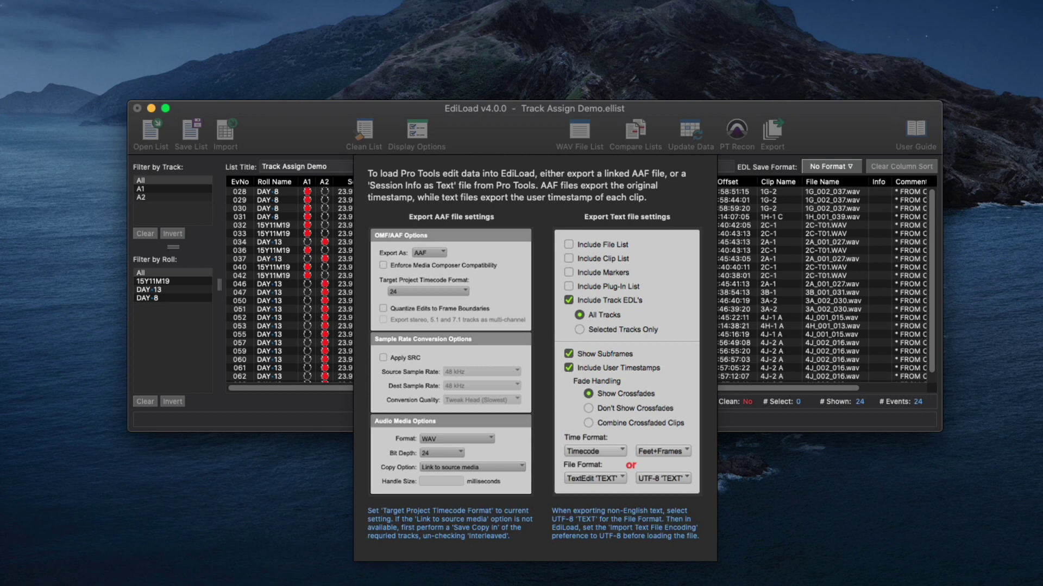
- Close the Pro Tools Export Settings guide panel
{"action": "left_click", "coordinate": [423, 185]}
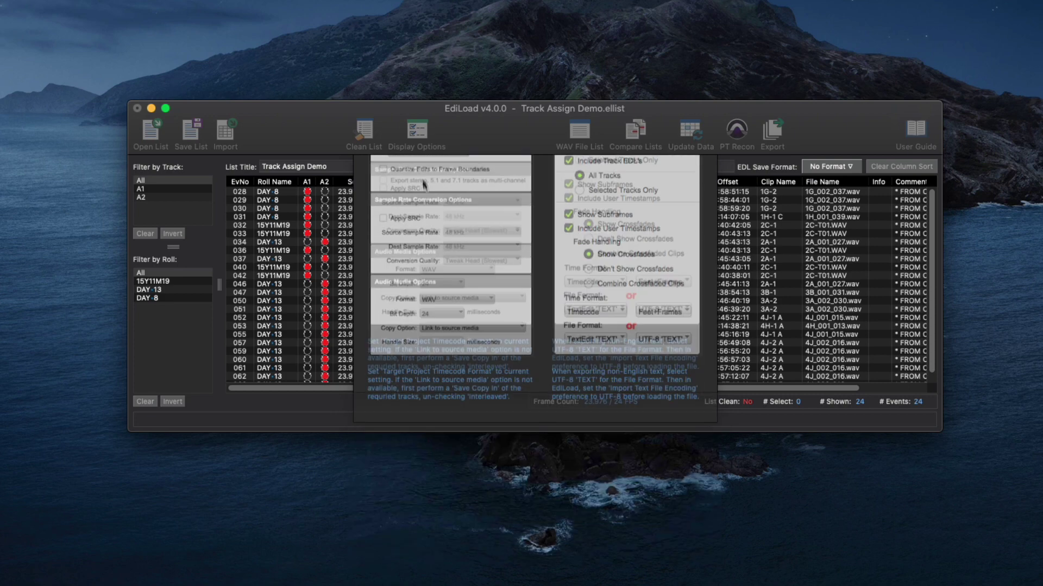